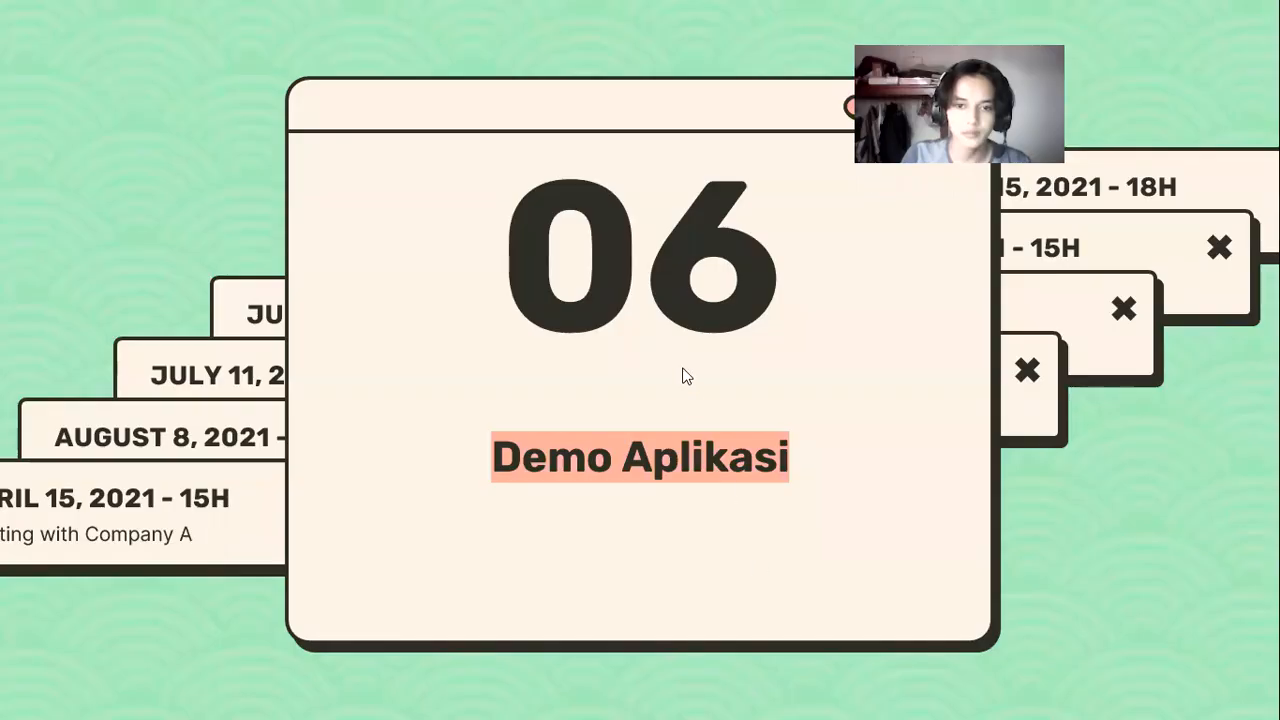
End the slide show, switch to RapidMiner Studio and start a data import from the local computer
key("Escape")
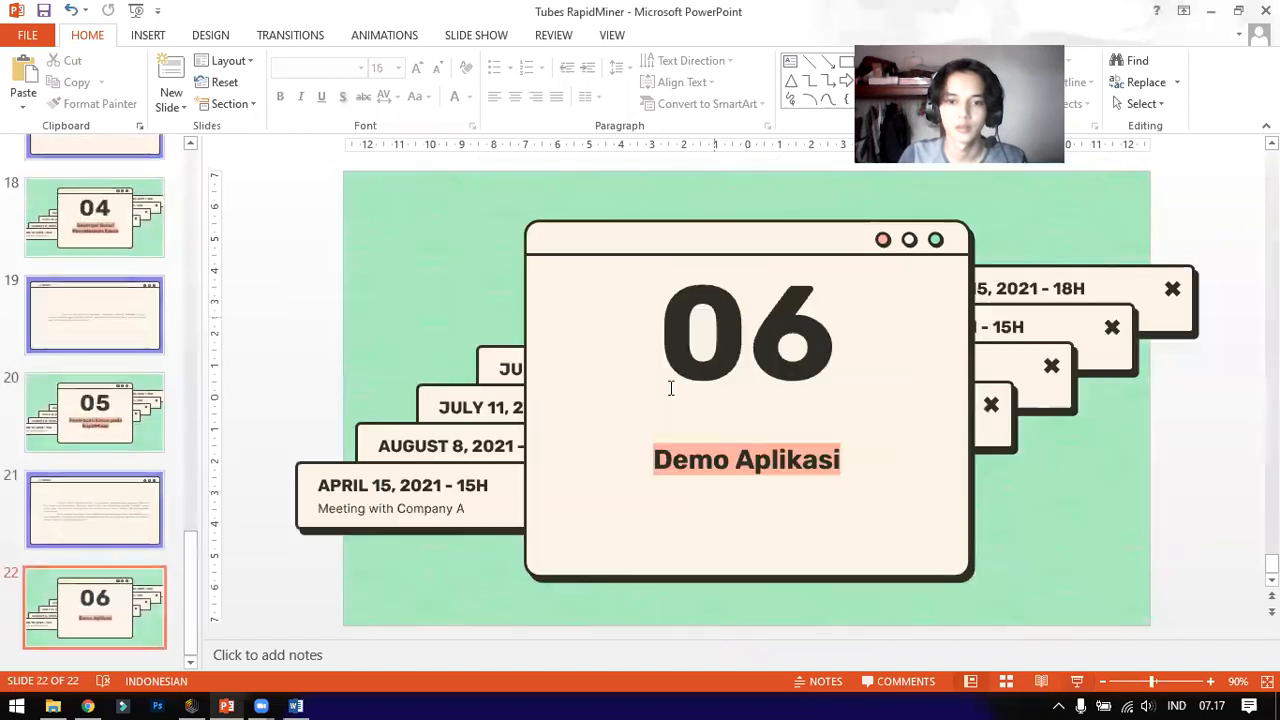
left_click(192, 703)
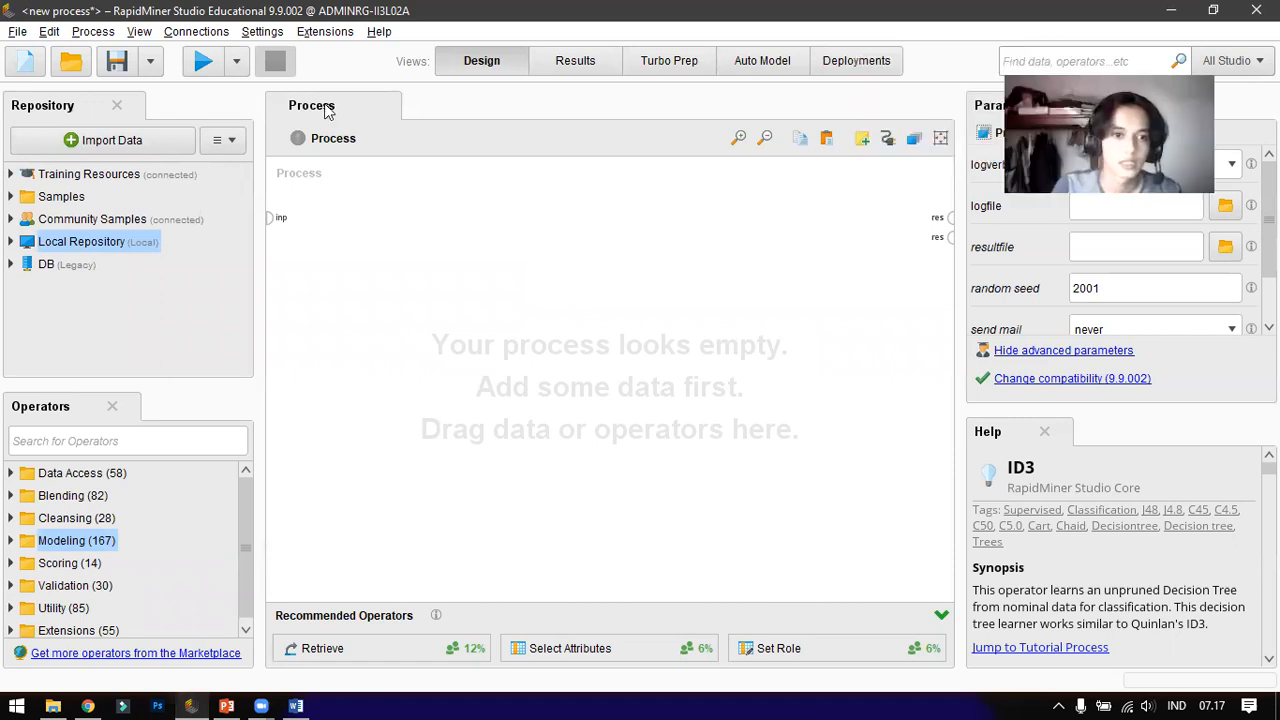
left_click(150, 143)
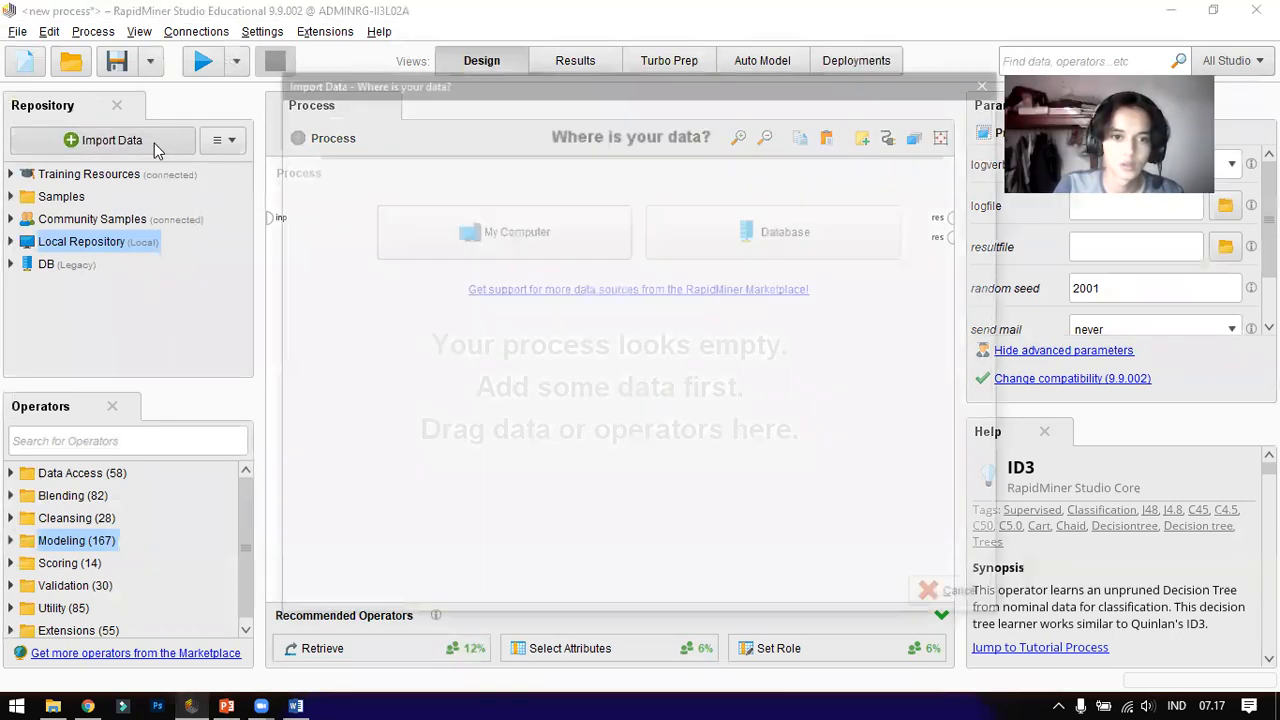
left_click(577, 230)
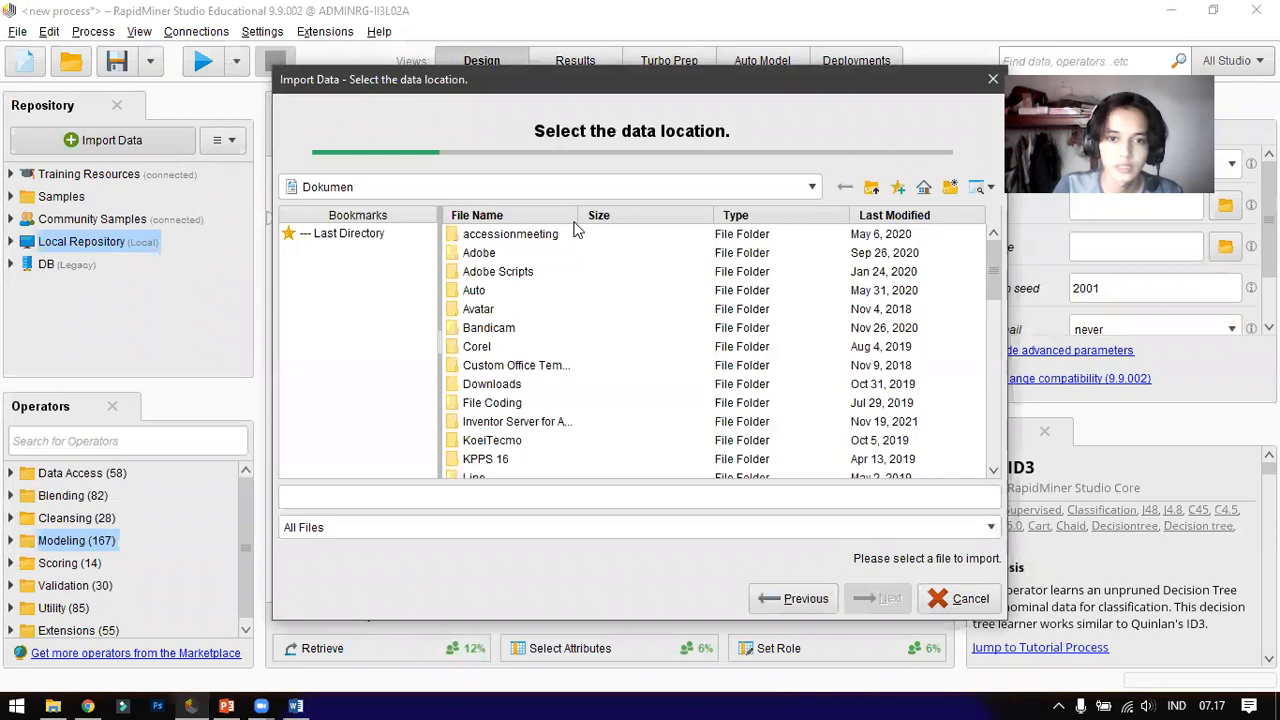
Choose Koroner.csv from the Tubes folder under Semester 7, AI-C on drive D: as the import file
left_click(460, 190)
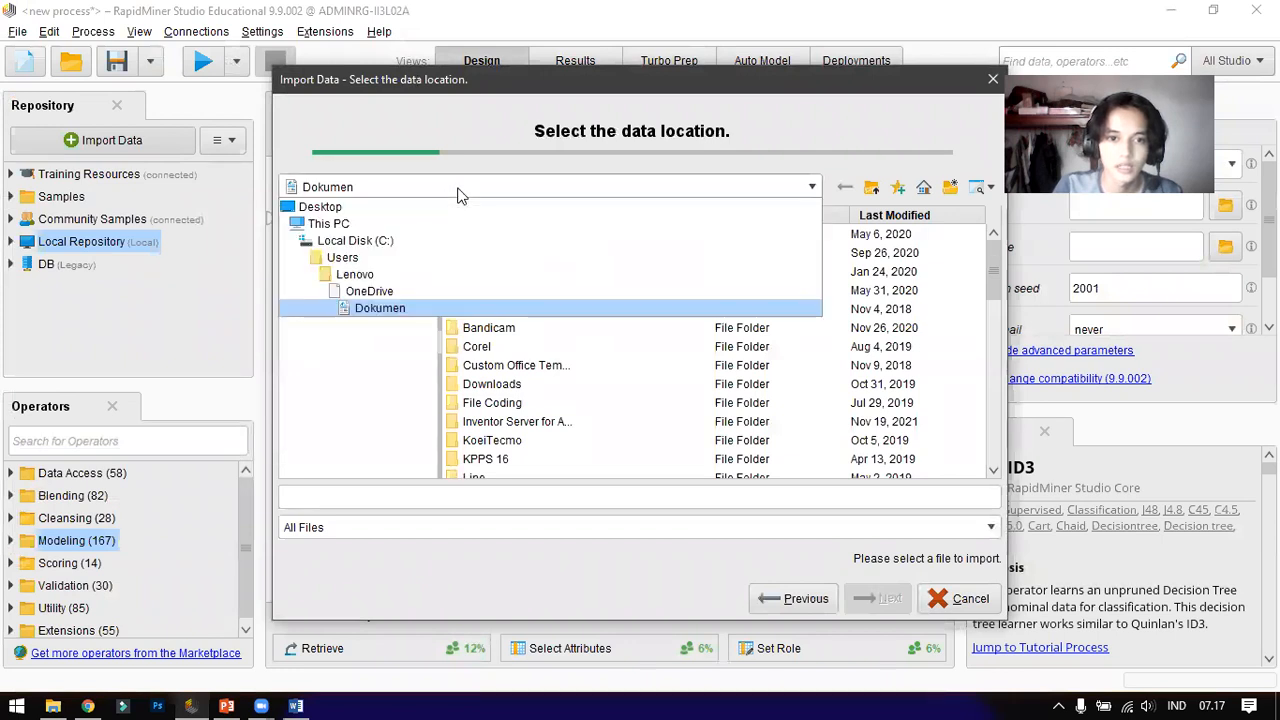
left_click(385, 214)
double_click(524, 346)
scroll(651, 286, "down", 6)
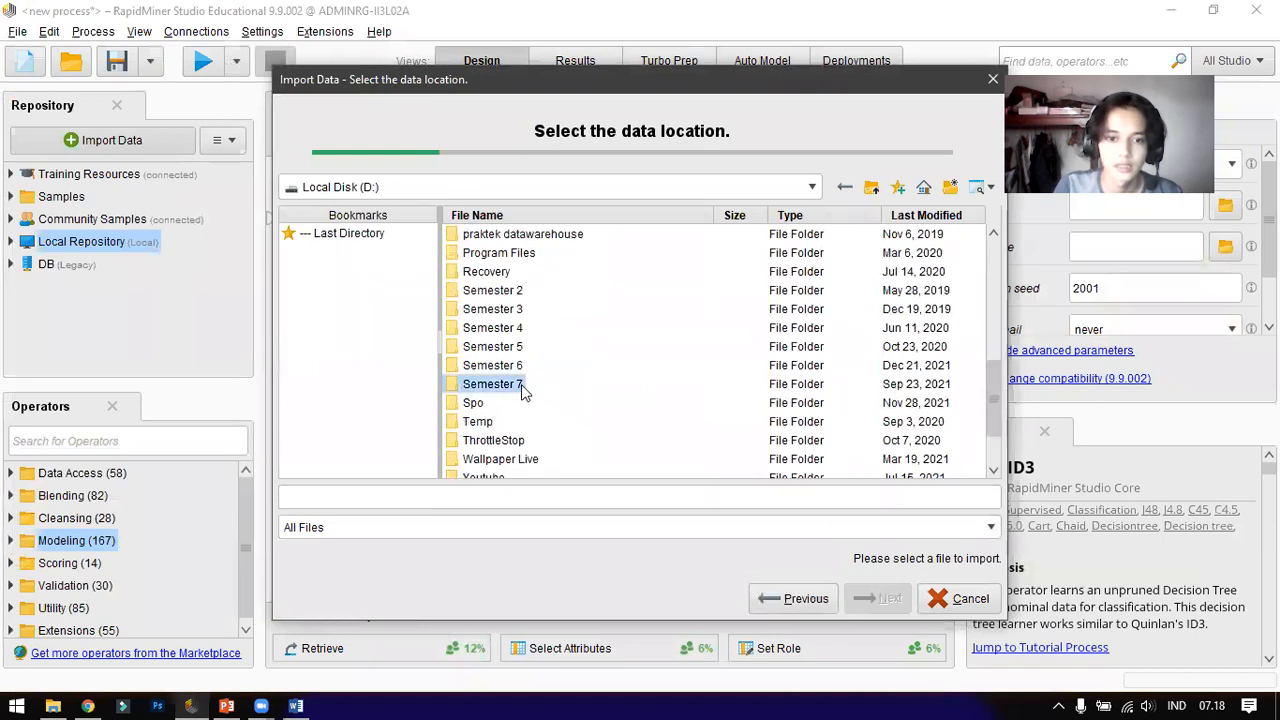
double_click(498, 384)
double_click(478, 234)
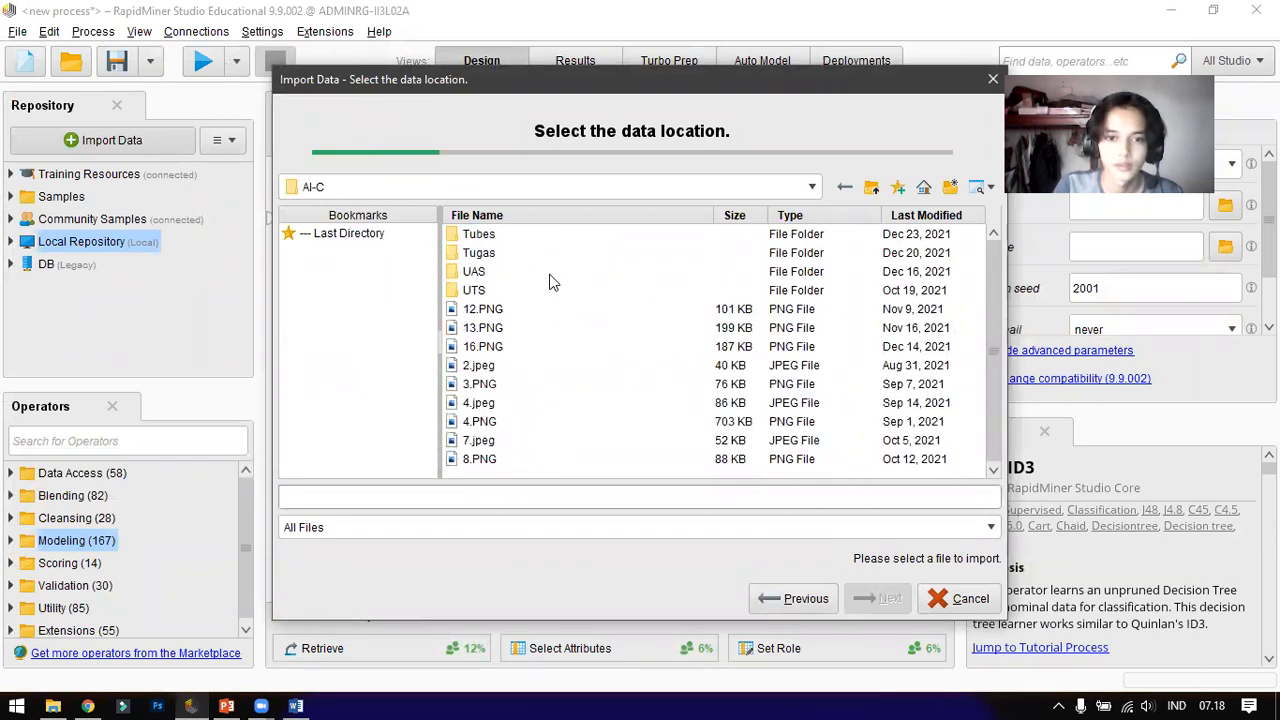
double_click(500, 238)
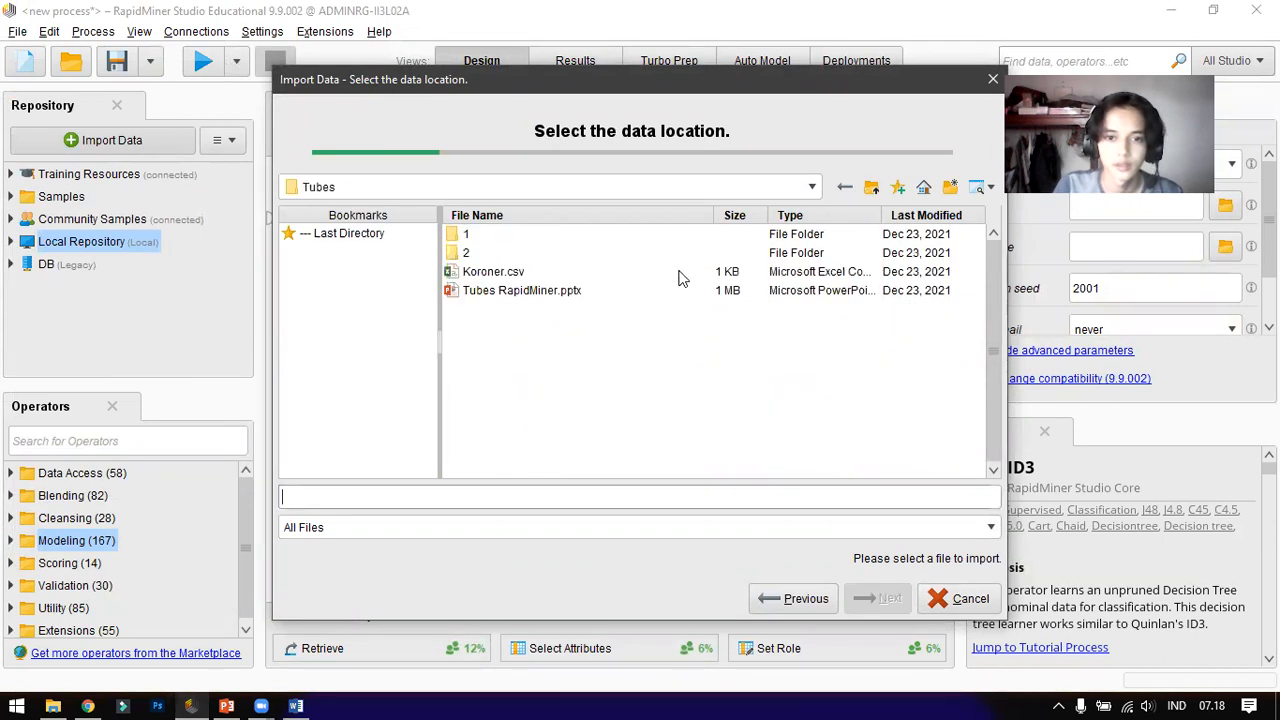
left_click(494, 272)
left_click(884, 598)
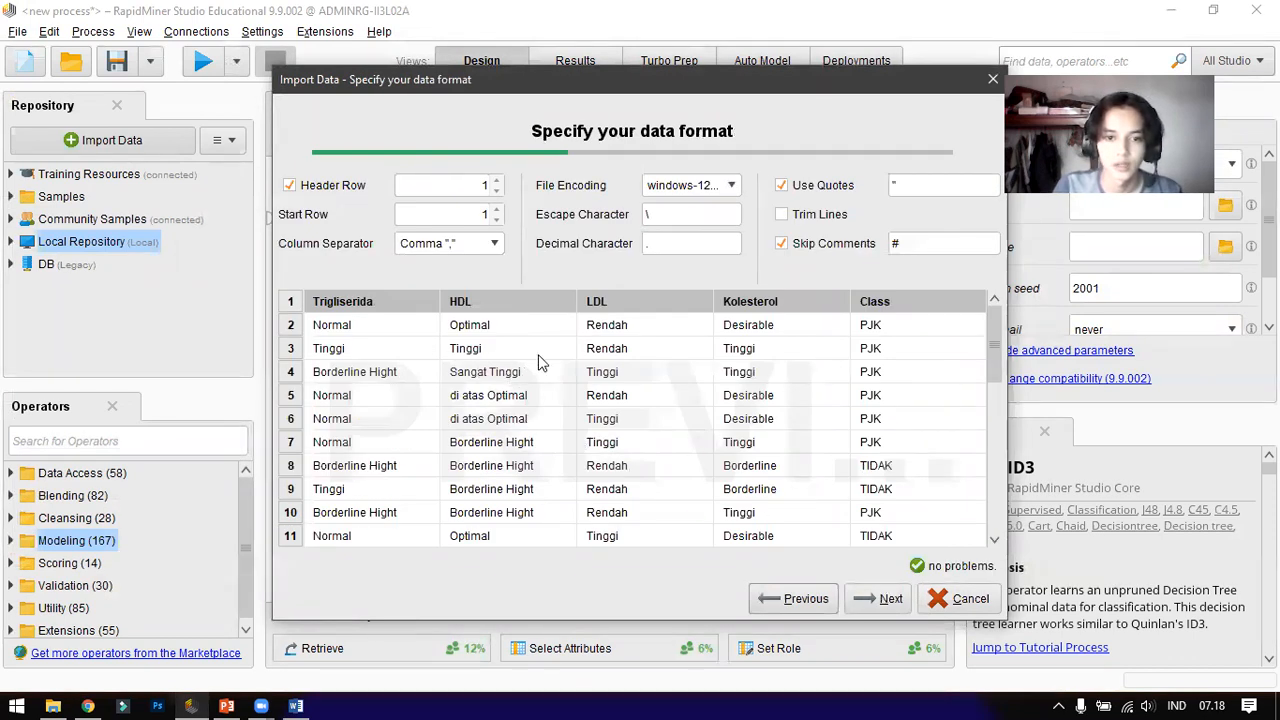
Accept the default data format and change the role of the Class column to label
left_click(877, 600)
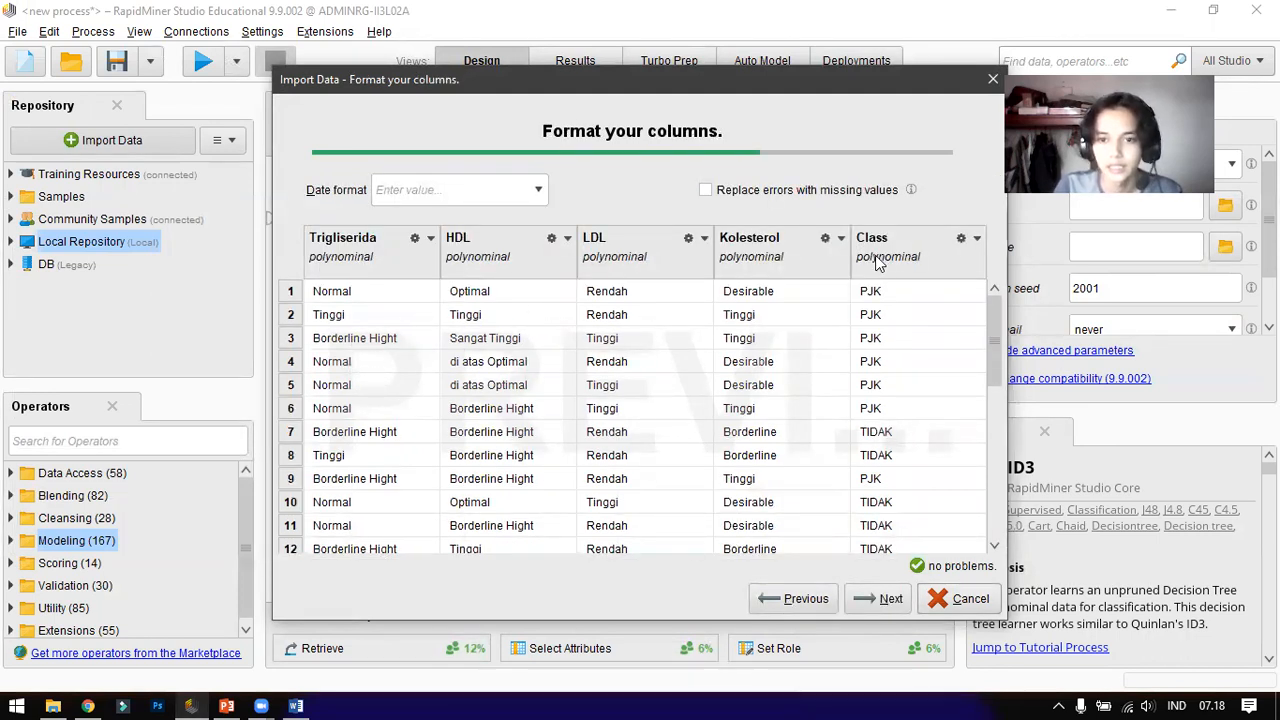
left_click(977, 240)
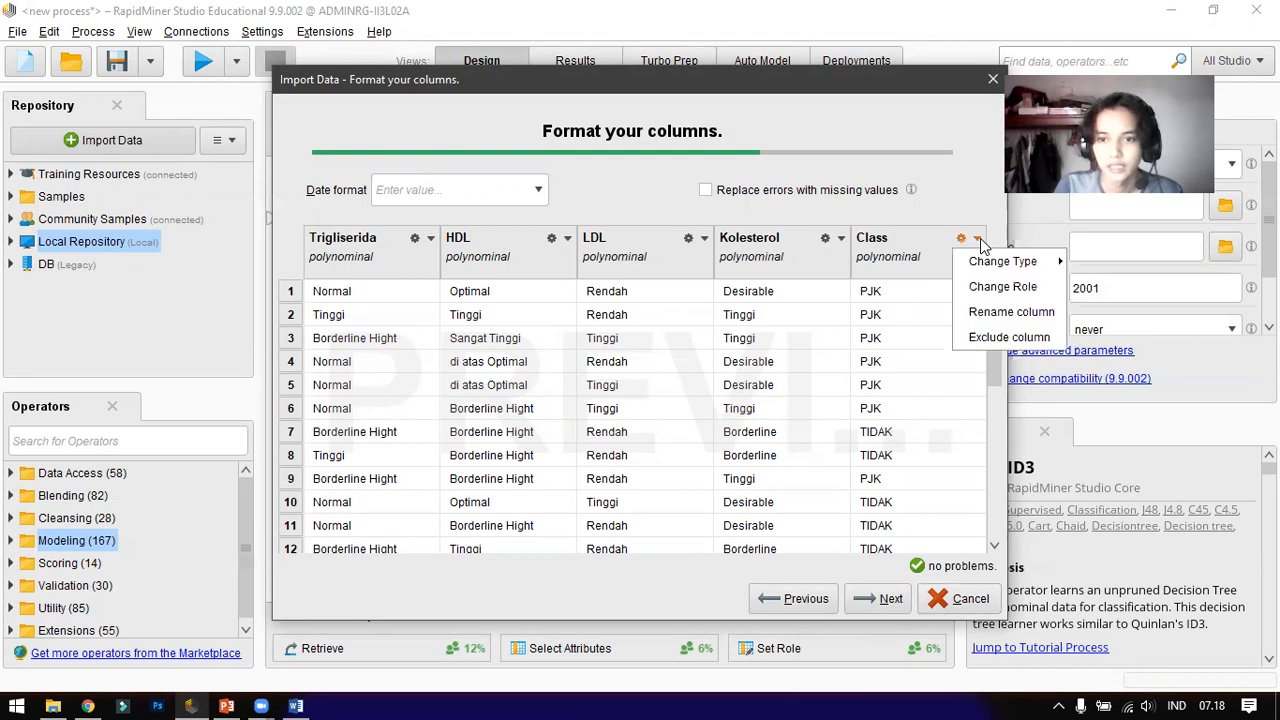
left_click(1003, 287)
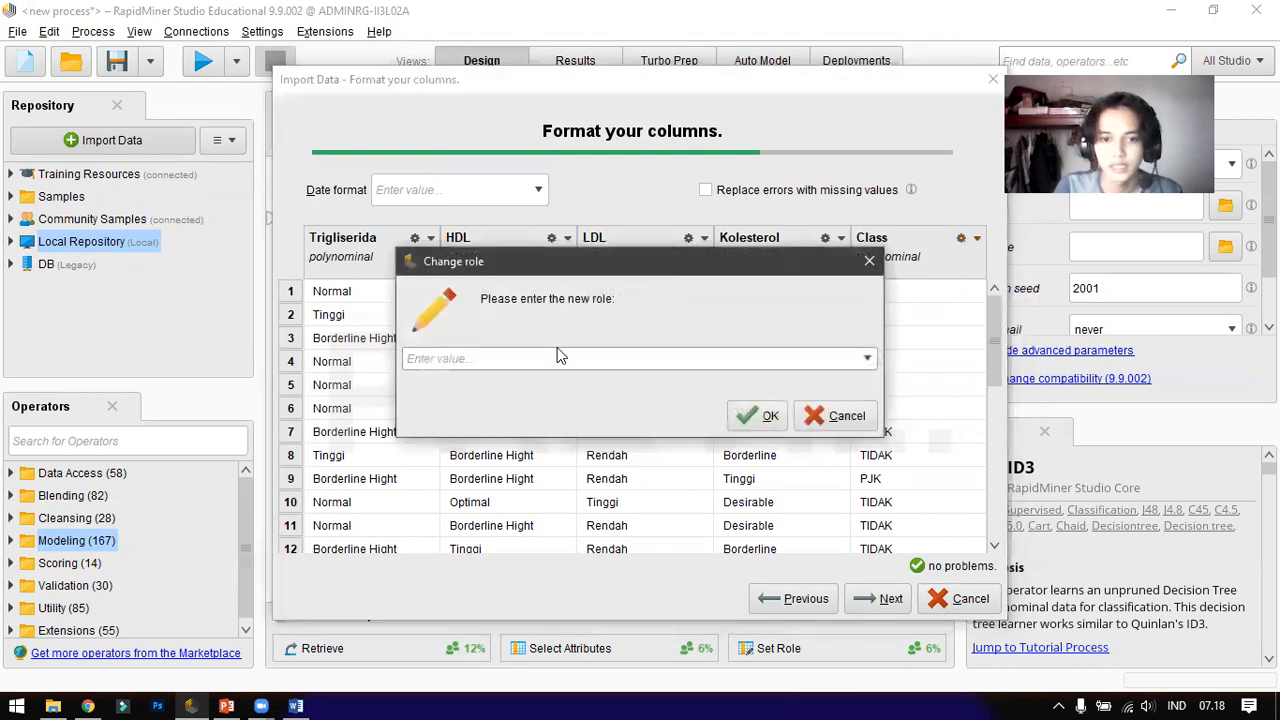
left_click(868, 360)
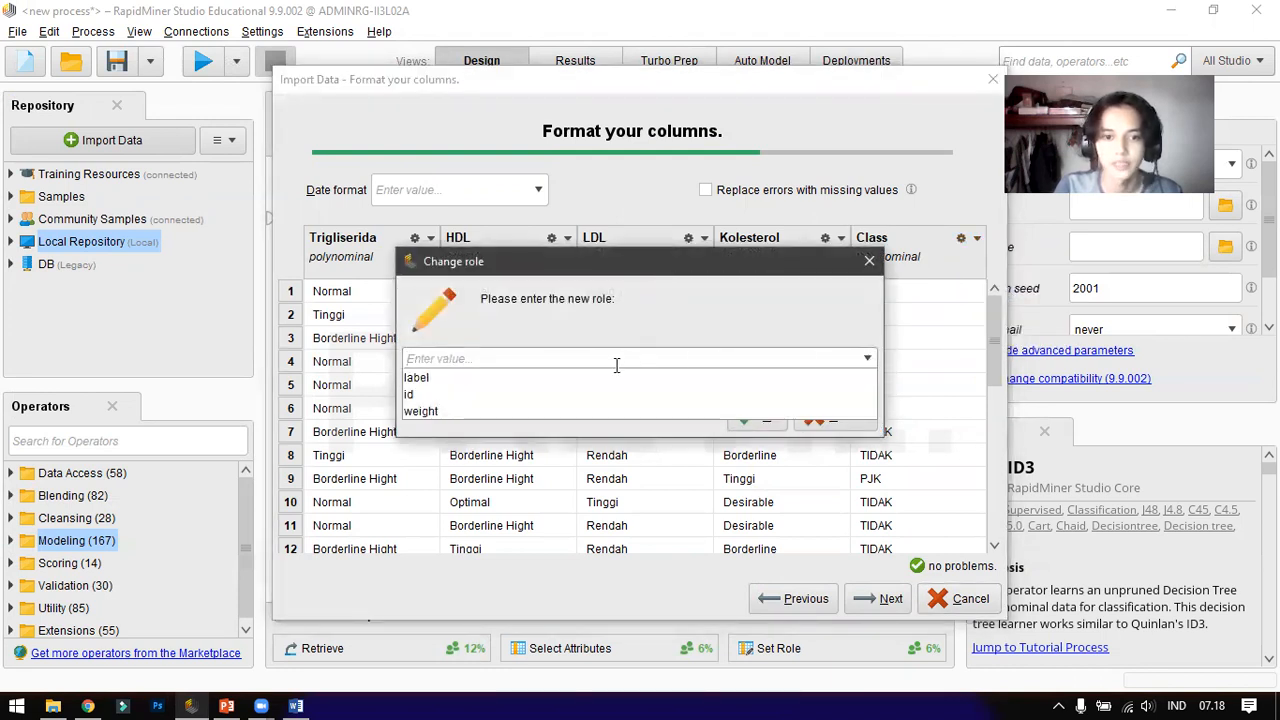
left_click(600, 378)
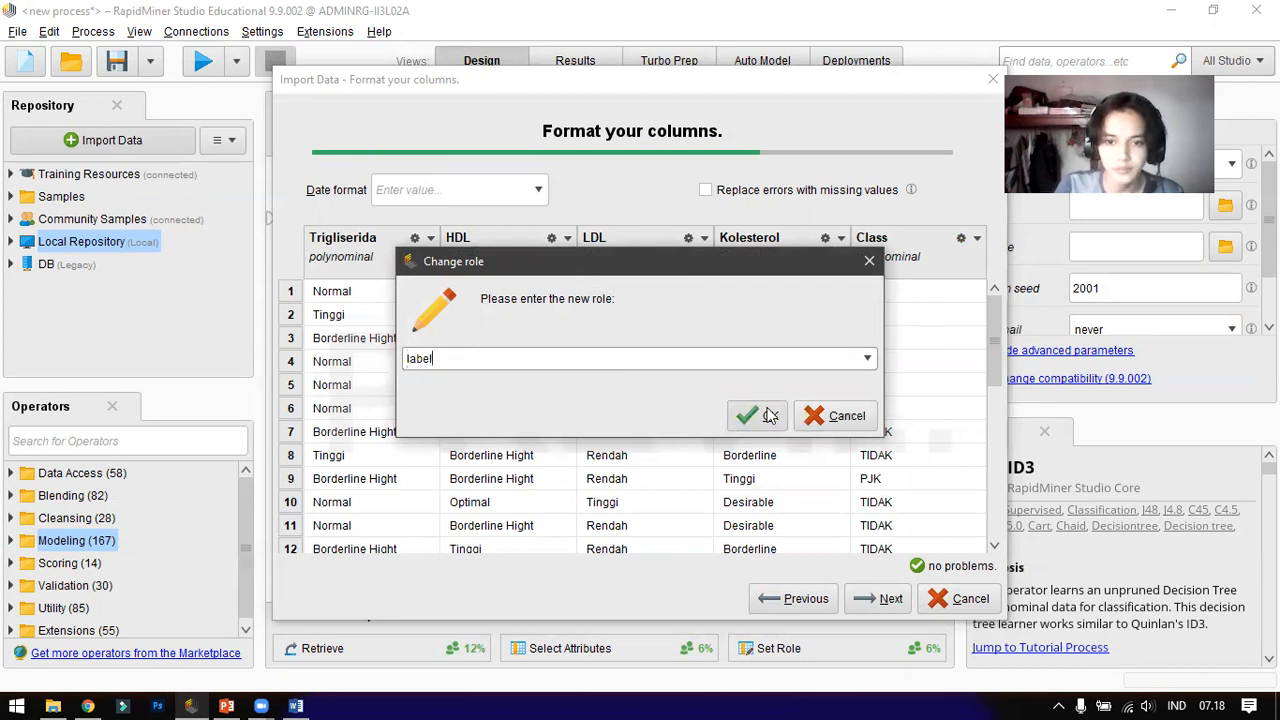
left_click(769, 415)
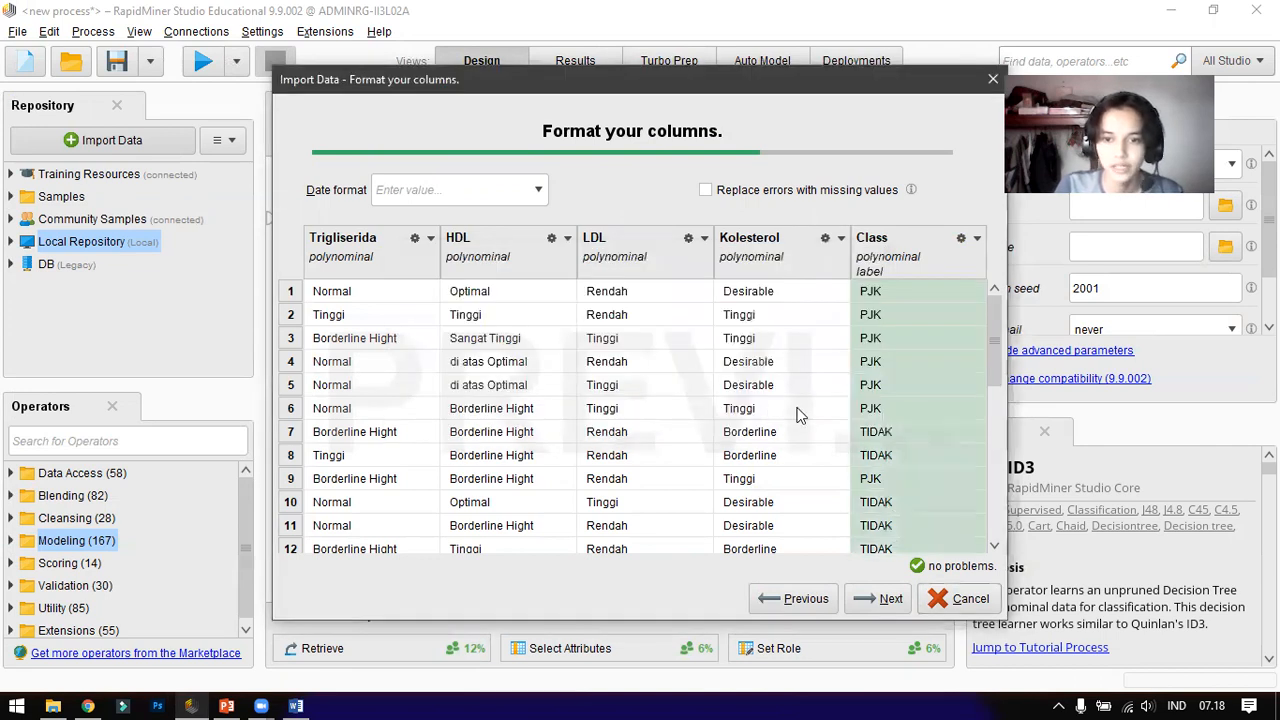
Store the data as Koroner in the Local Repository and place it in the empty process as a Retrieve operator
left_click(886, 597)
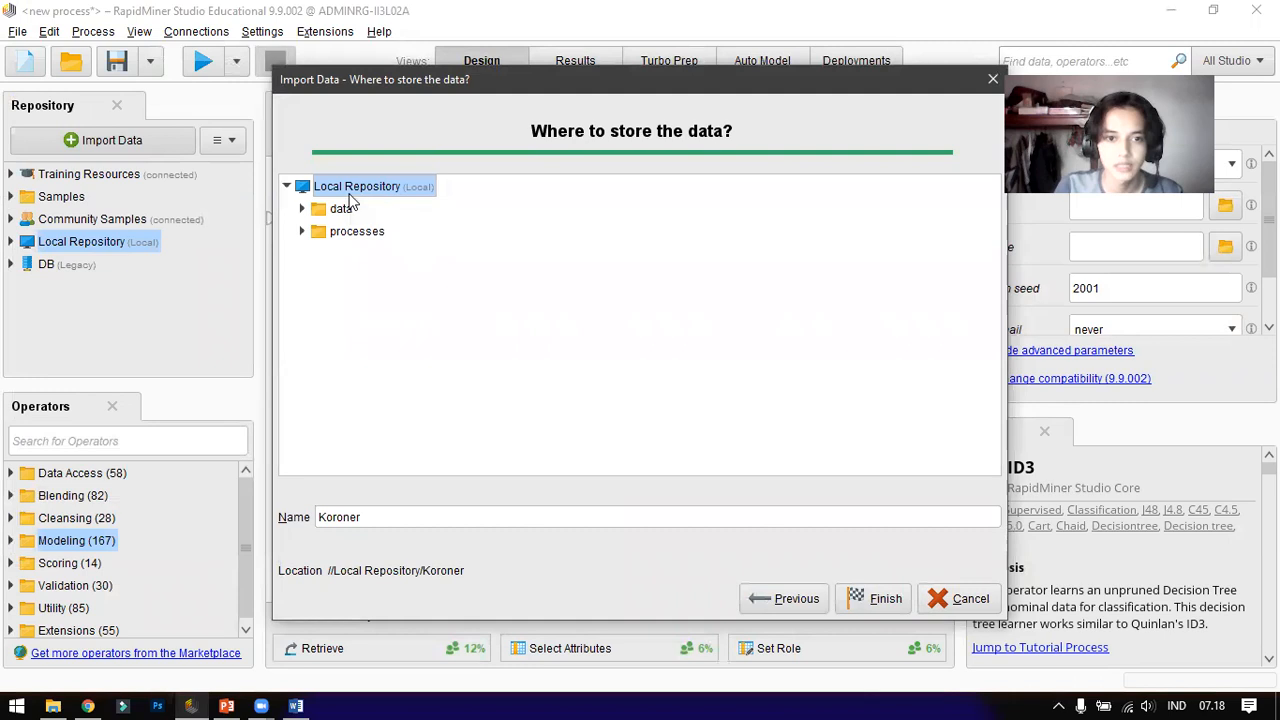
left_click(866, 601)
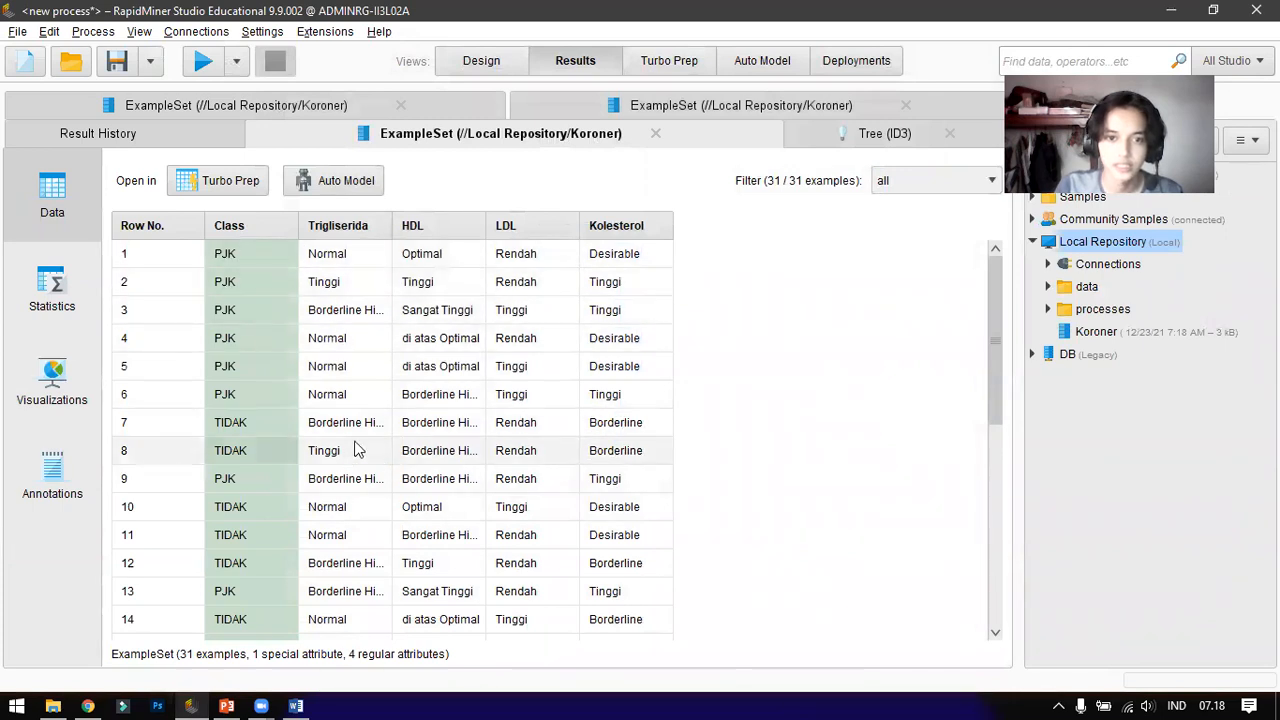
left_click(490, 62)
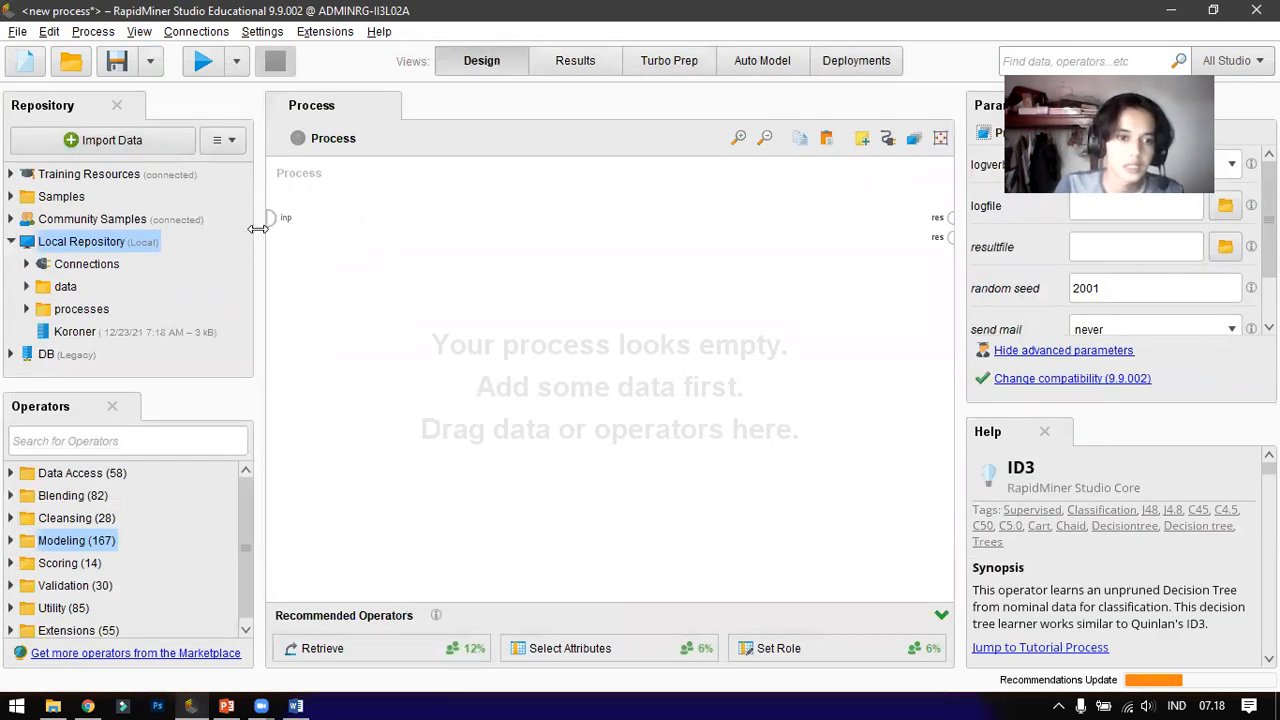
left_click_drag(70, 340, 356, 240)
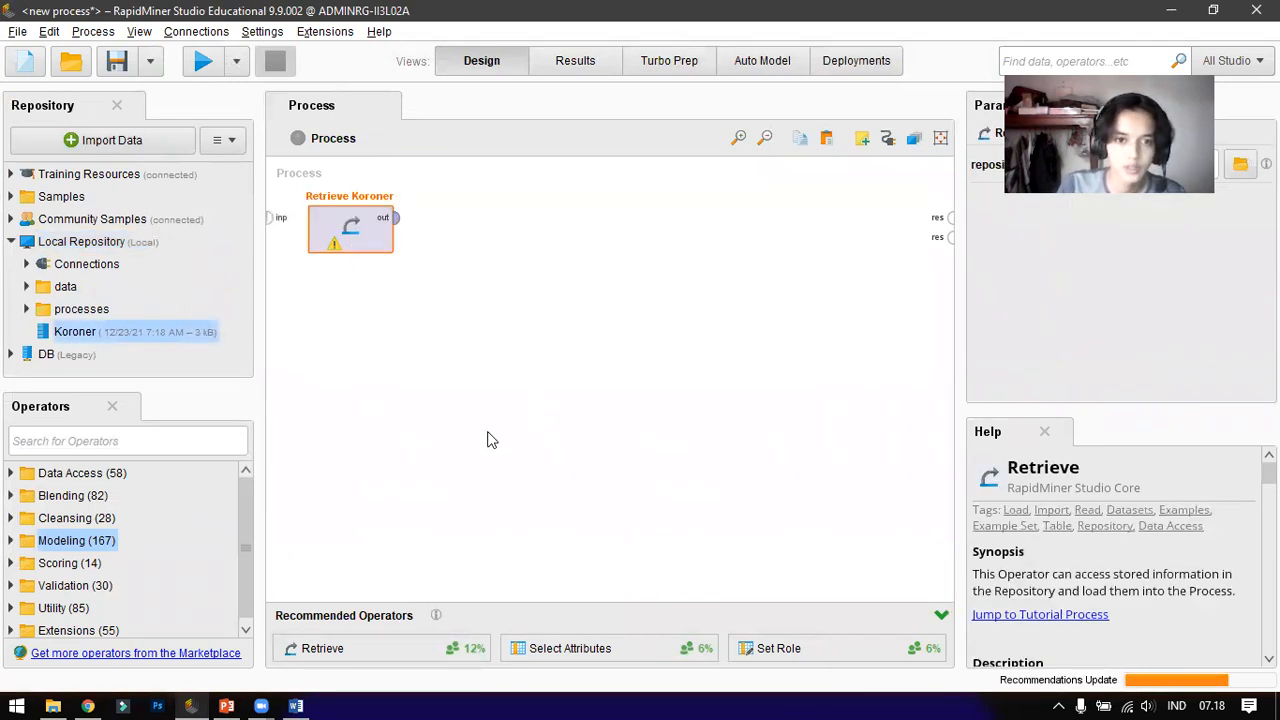
Search the operators for "replace" and add Replace Missing Values beside Retrieve Koroner in the process
left_click(165, 439)
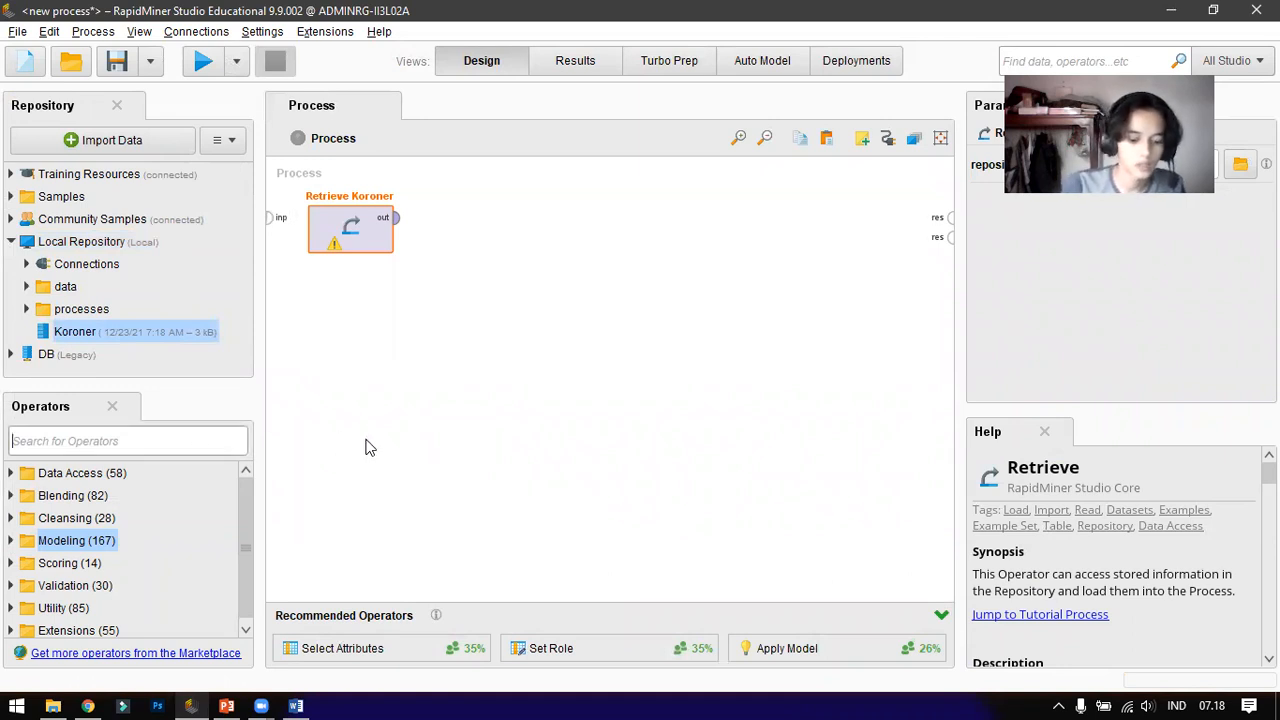
type("repl")
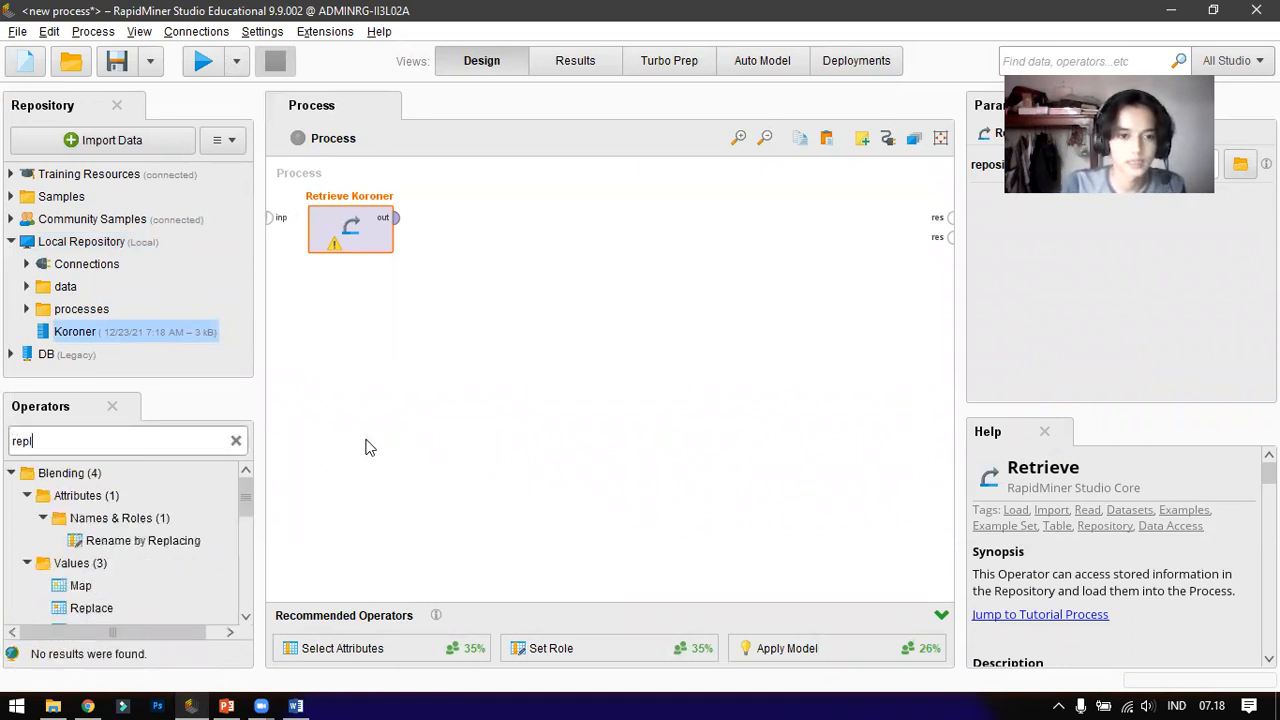
type("ace")
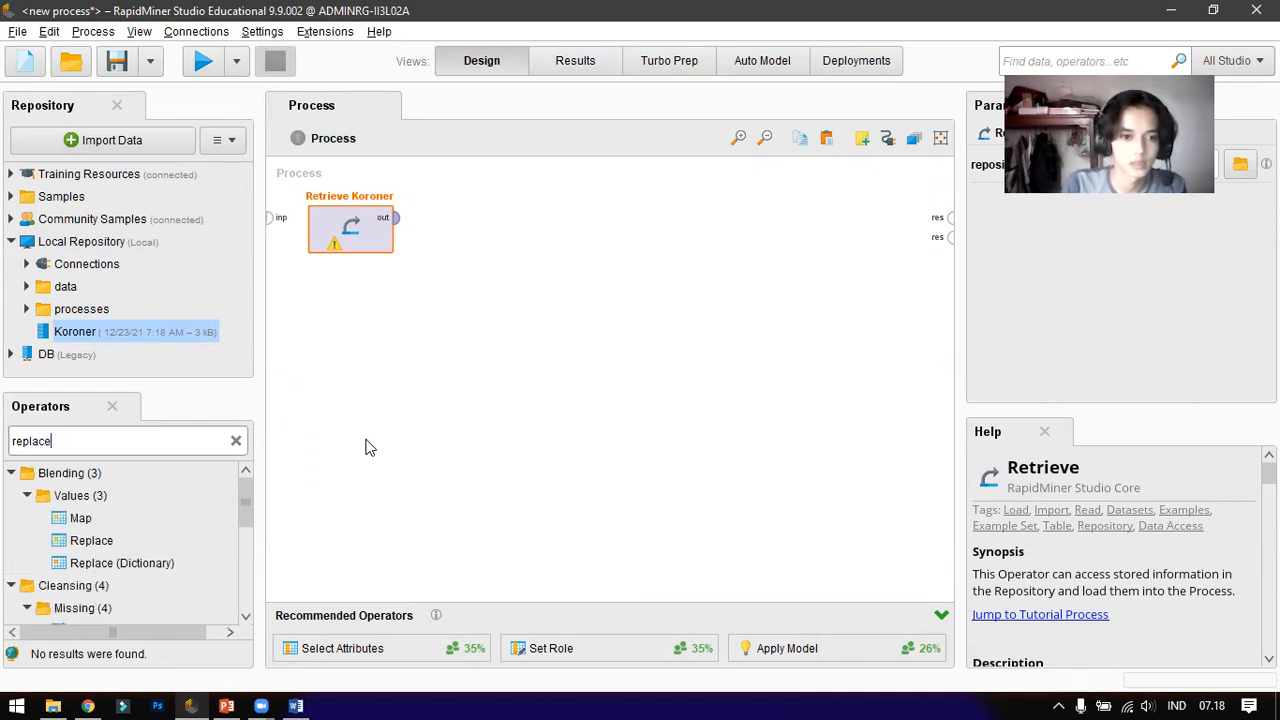
scroll(145, 560, "down", 2)
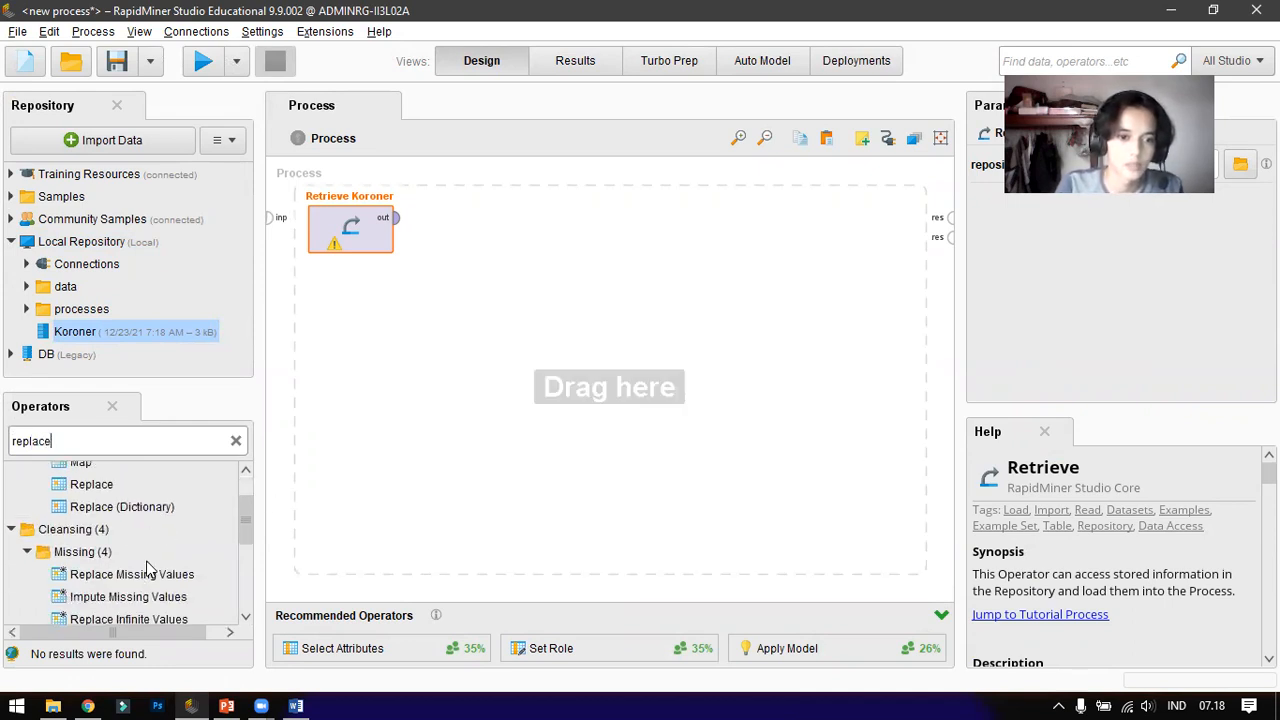
left_click_drag(150, 583, 474, 242)
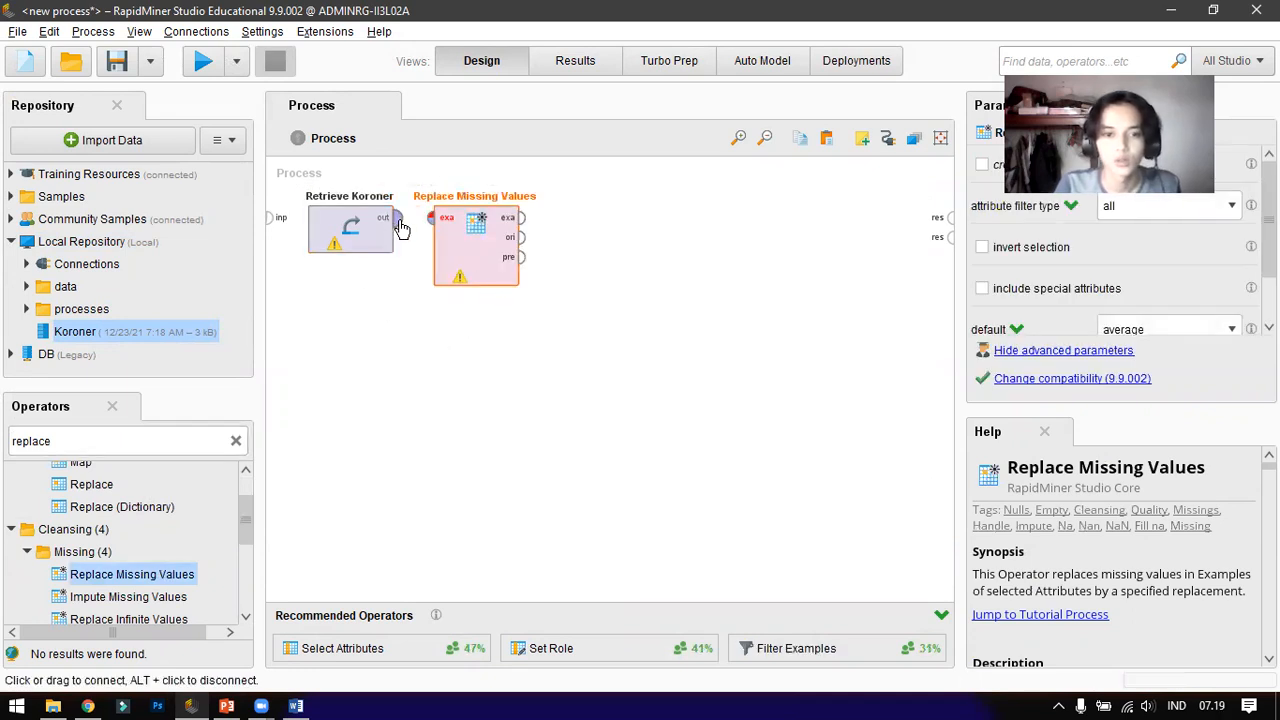
Connect the Retrieve Koroner output to Replace Missing Values, and its exa output to the first process result port
mouse_move(400, 228)
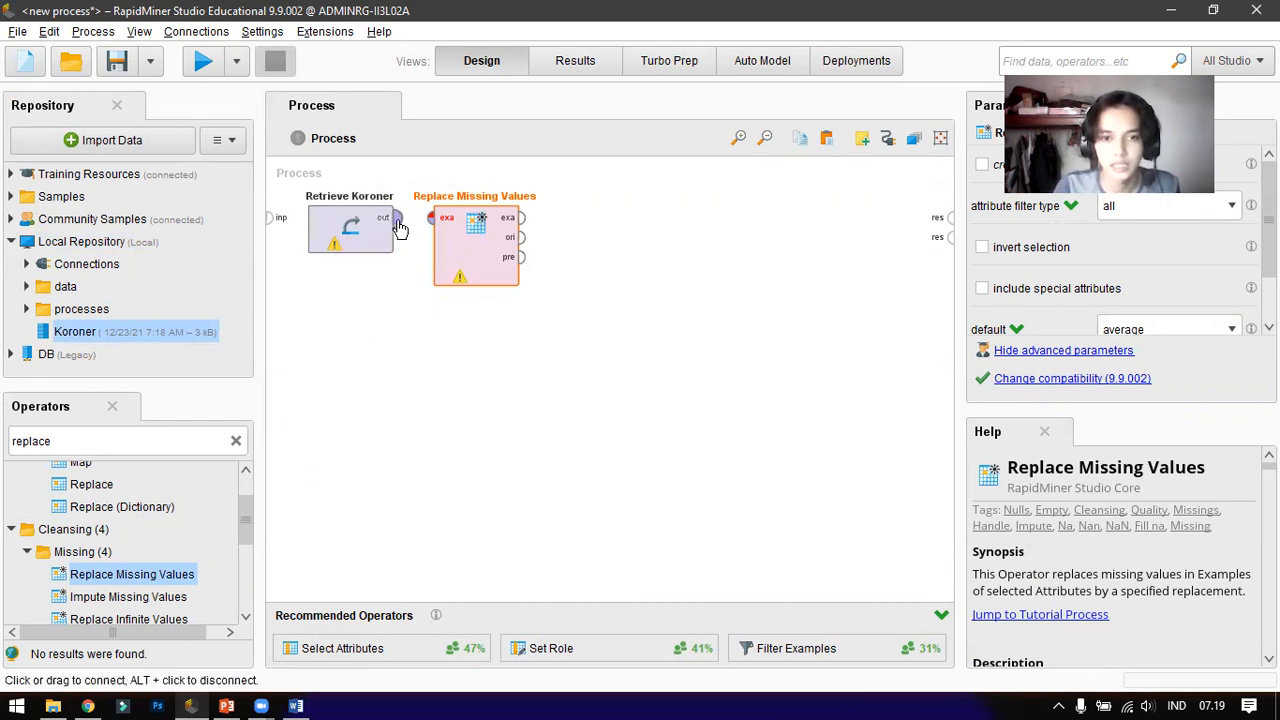
left_click(400, 228)
left_click(431, 218)
left_click(415, 303)
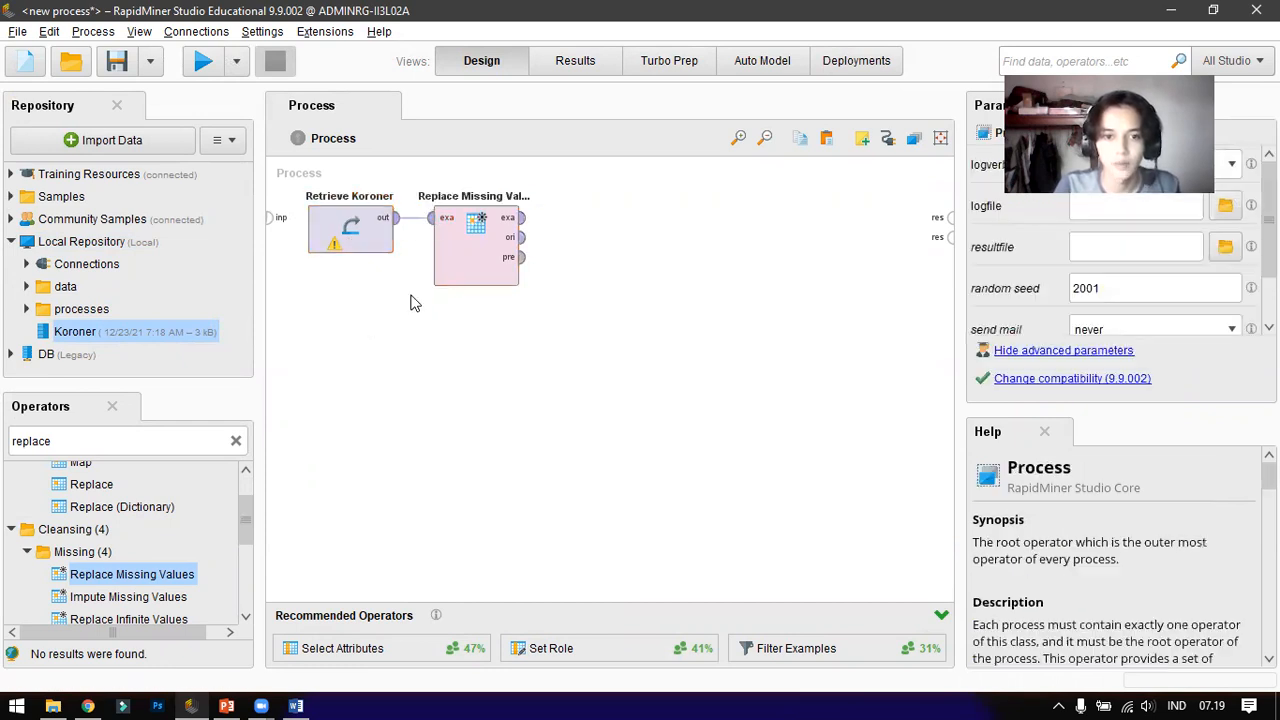
left_click(527, 230)
left_click(948, 216)
Run the process and look through the example set produced by Replace Missing Values
left_click(203, 61)
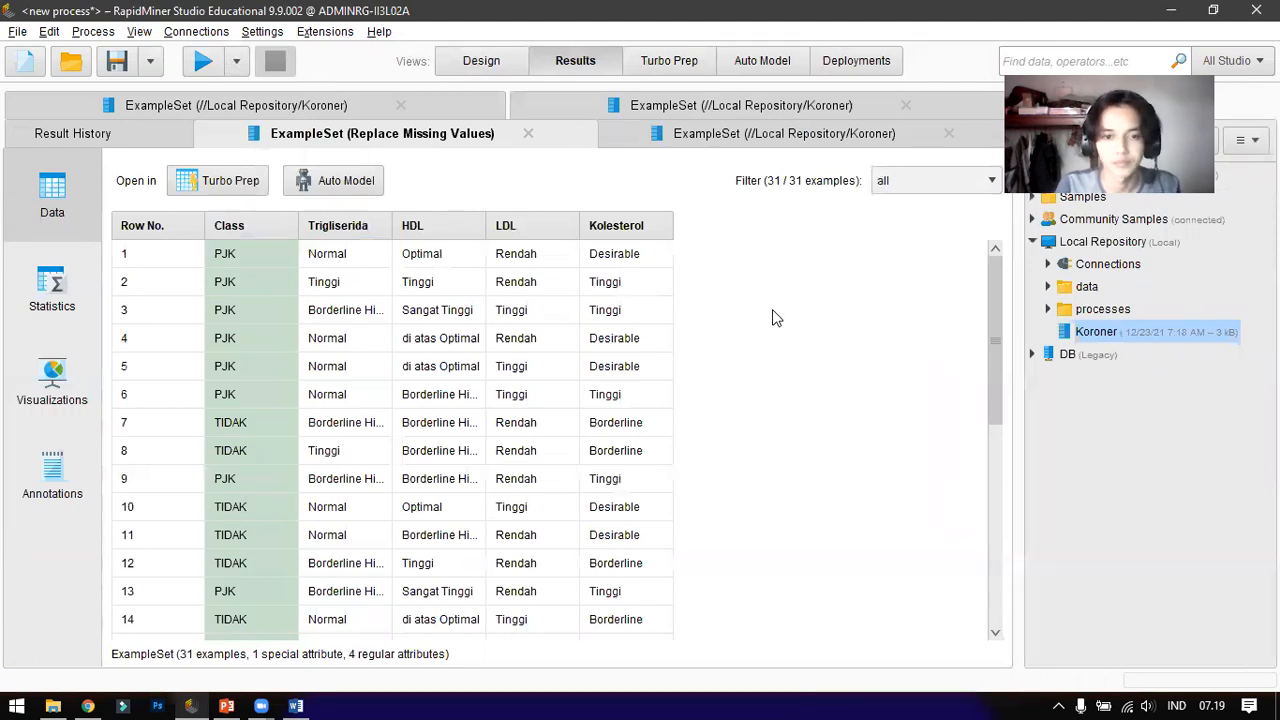
scroll(586, 357, "down", 2)
scroll(577, 366, "up", 2)
scroll(577, 366, "down", 5)
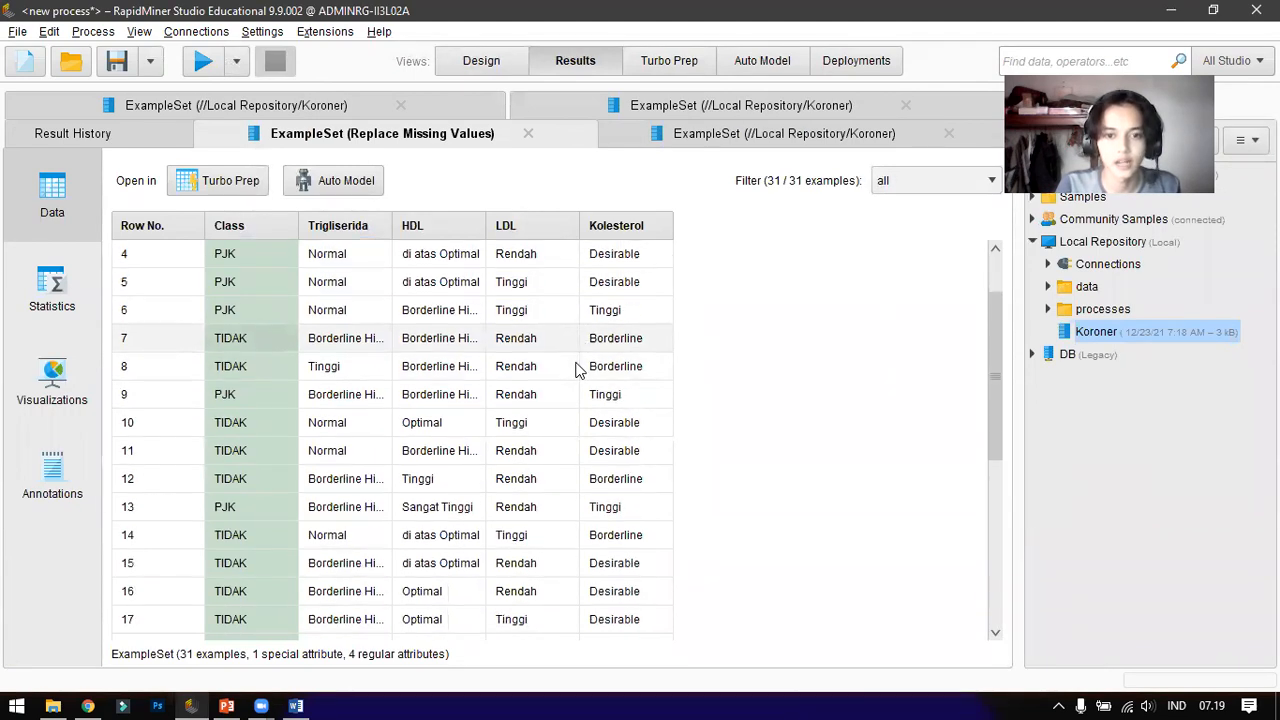
scroll(577, 366, "up", 5)
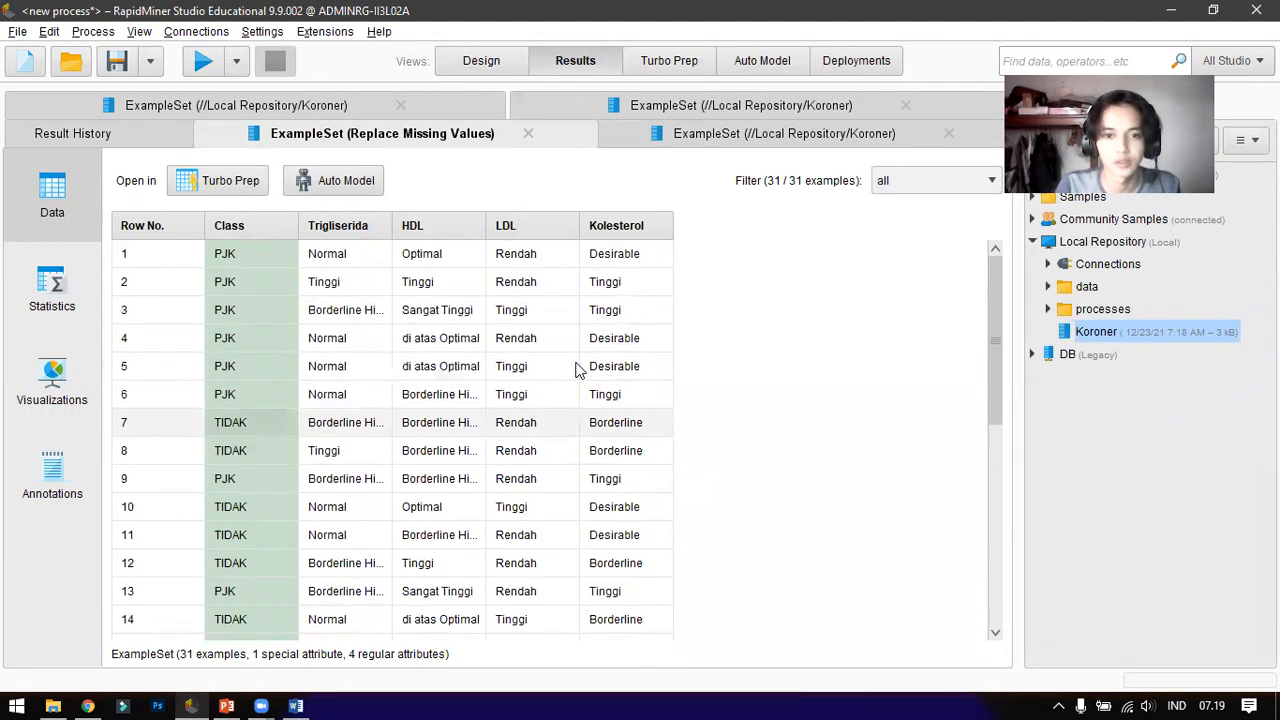
Return to the process design, search the operators for "ID3" and place ID3 after Replace Missing Values, below the result connection
left_click(484, 62)
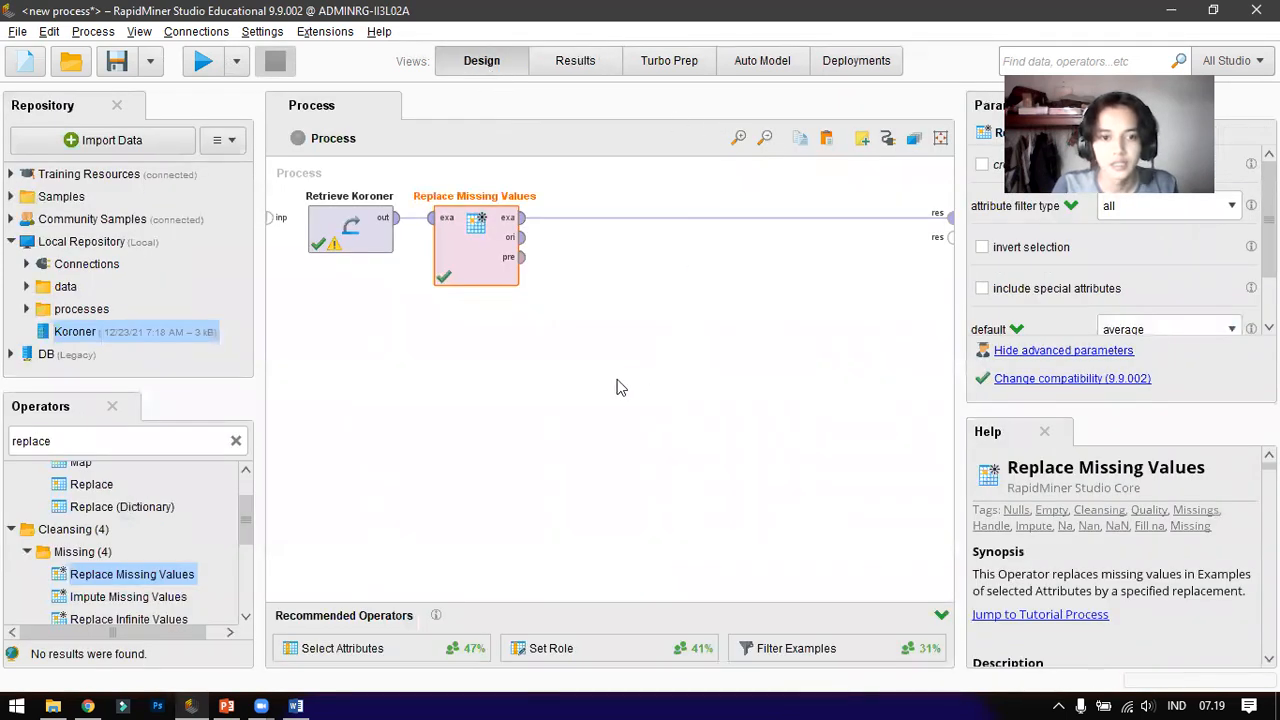
left_click(234, 442)
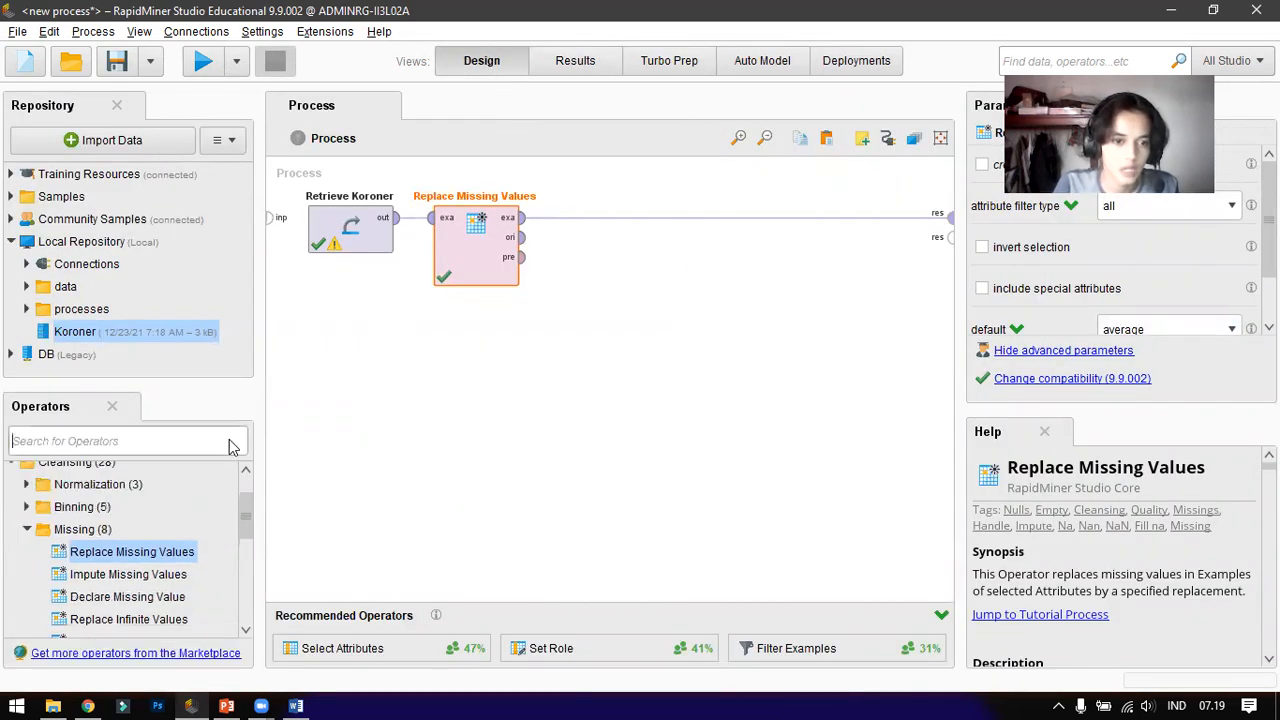
left_click(93, 441)
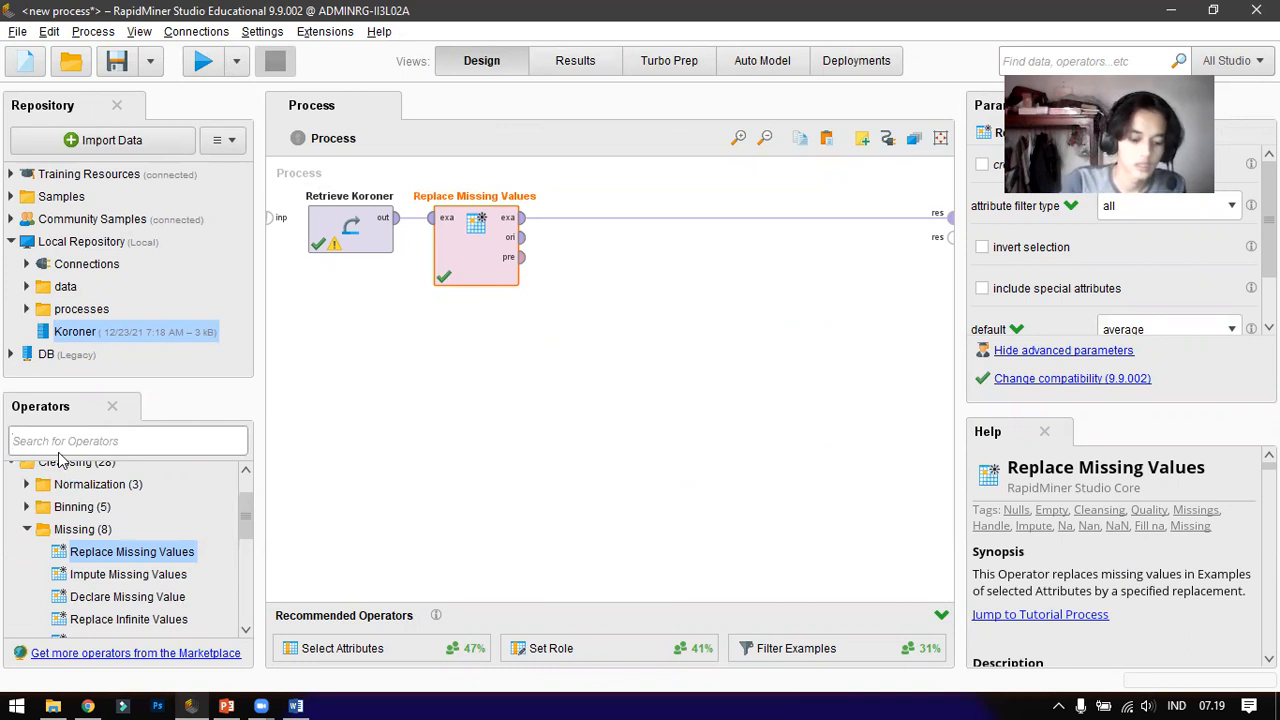
type("ID3")
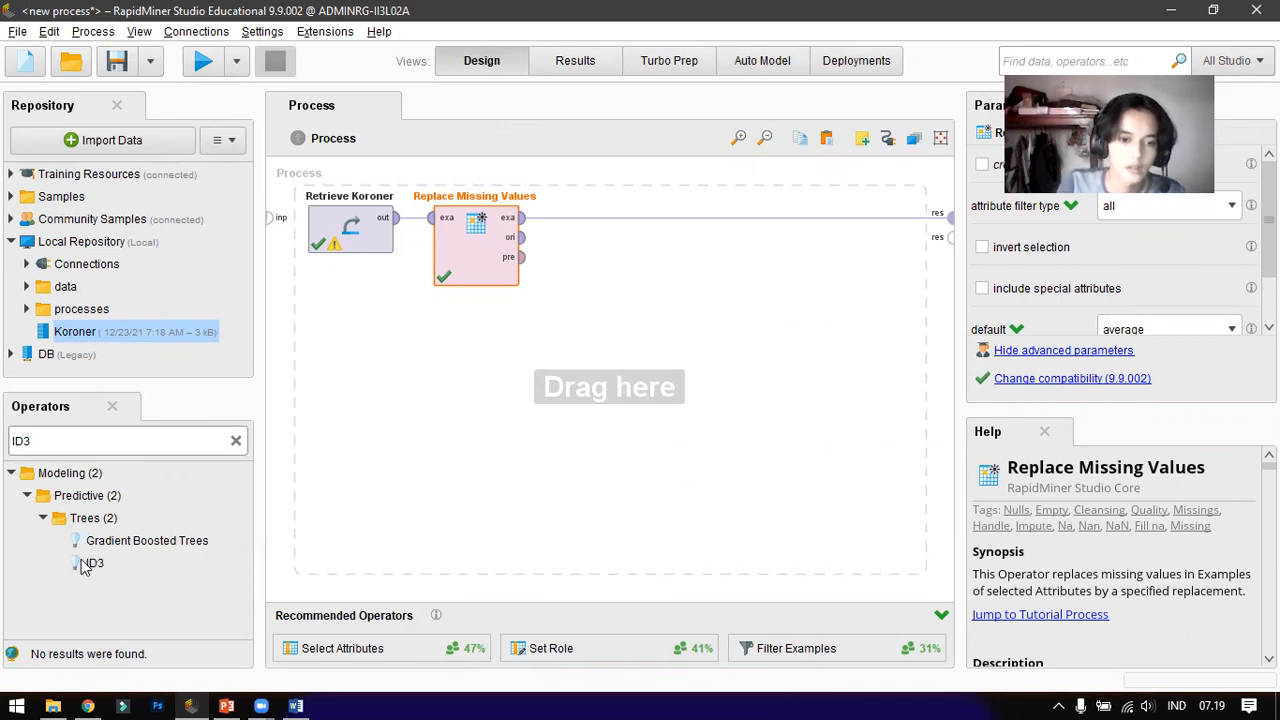
left_click_drag(94, 563, 620, 278)
left_click(236, 440)
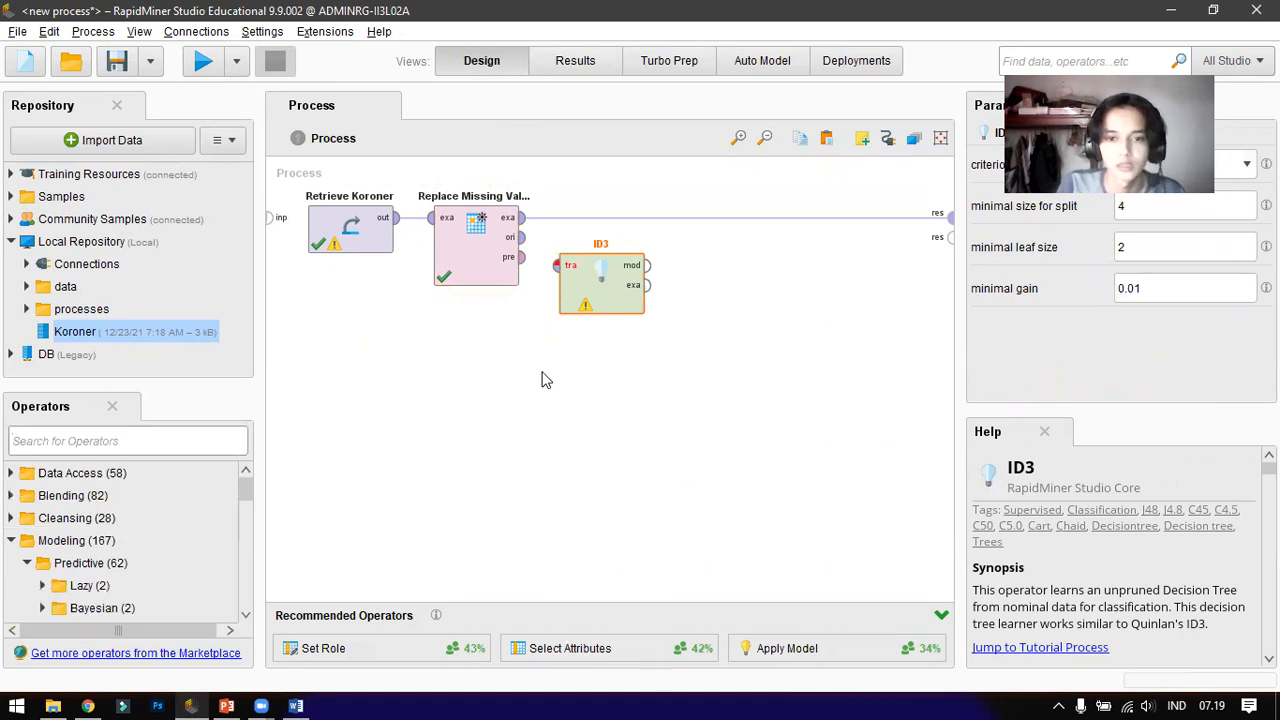
left_click_drag(634, 280, 697, 280)
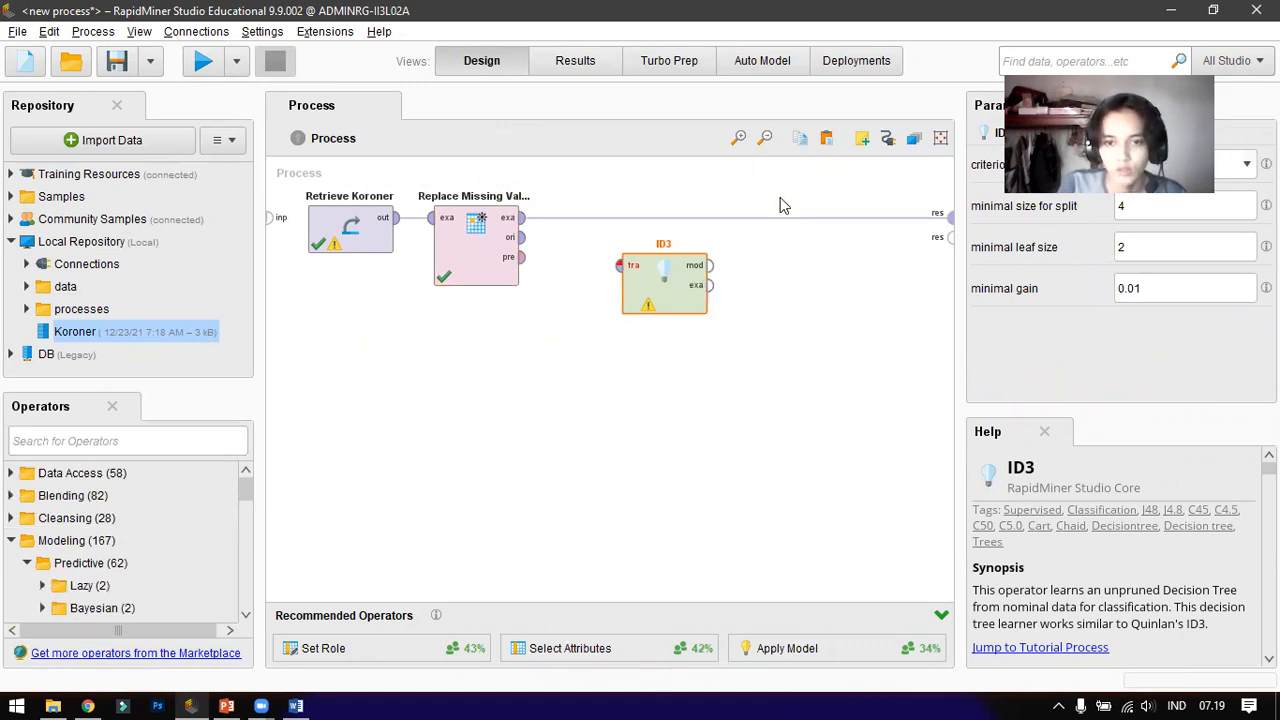
Replace the direct result connection by wiring Replace Missing Values' exa output to ID3's tra input and ID3's mod output to the first result port
left_click(740, 216, "alt")
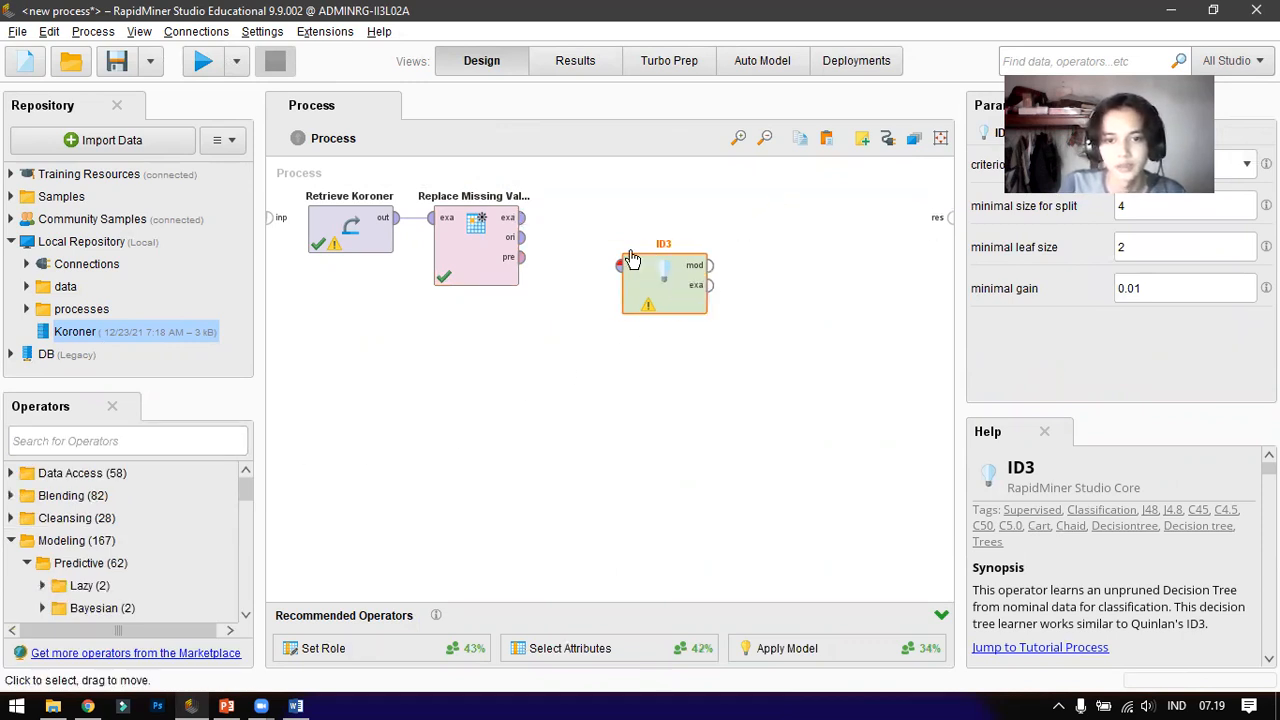
left_click_drag(632, 260, 569, 215)
left_click(522, 217)
left_click(556, 220)
left_click(647, 217)
left_click(944, 220)
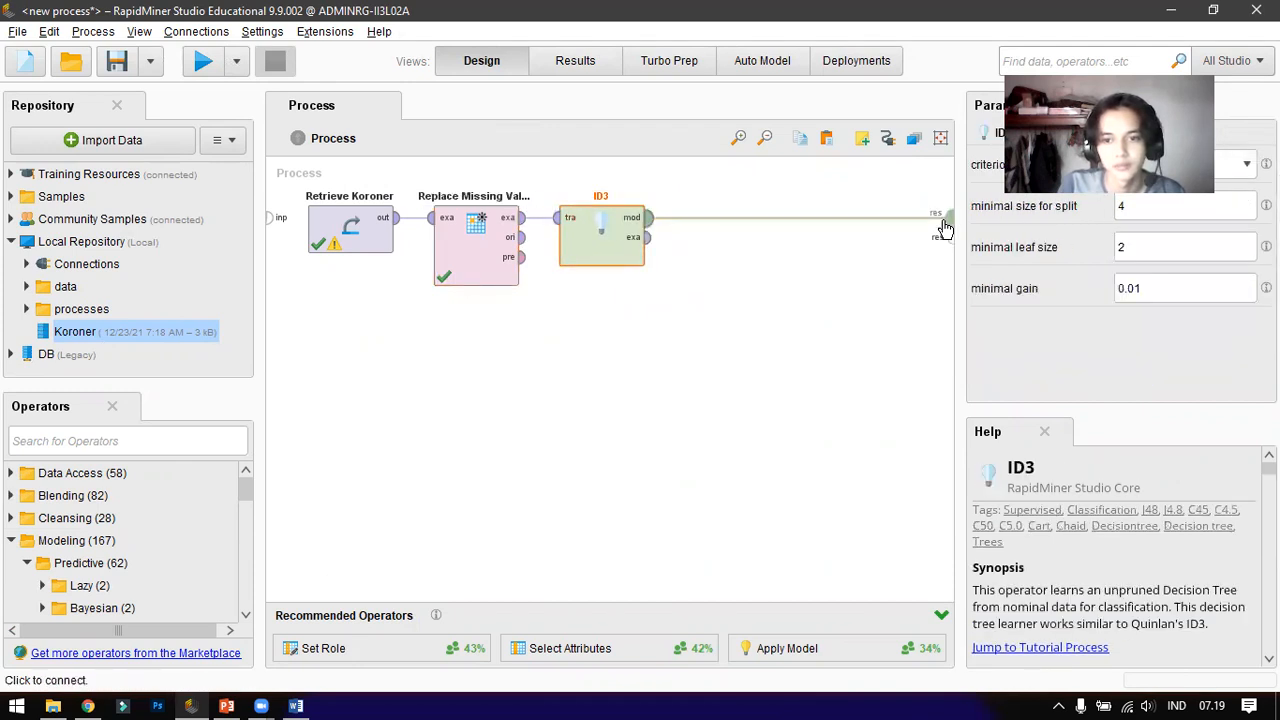
left_click(683, 357)
Run the process and examine the resulting ID3 tree both as a graph and as a text description
left_click(203, 61)
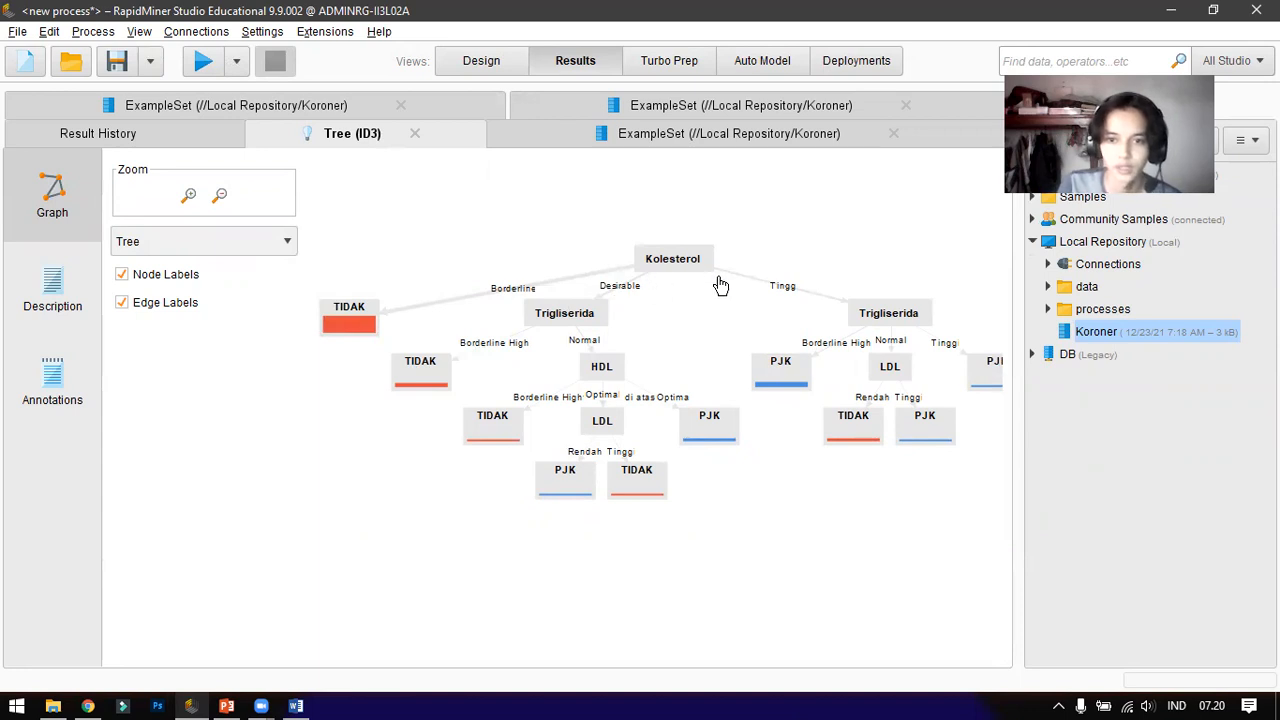
left_click_drag(760, 312, 731, 556)
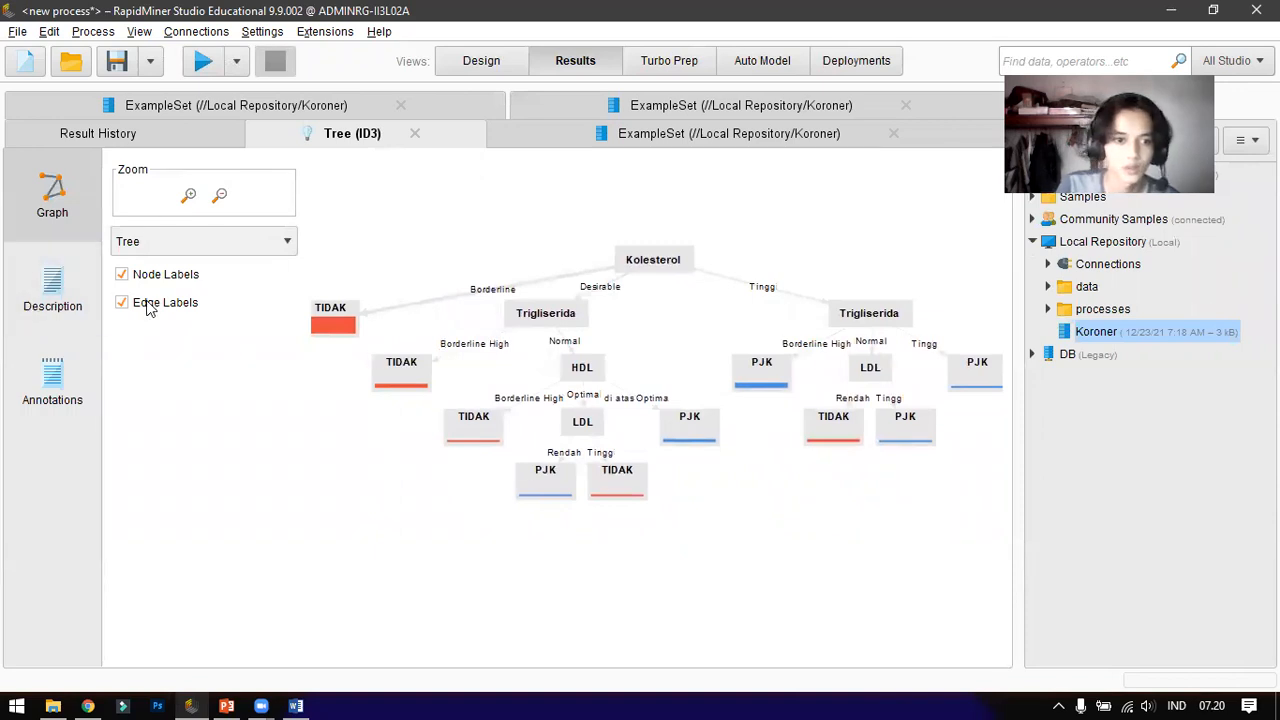
left_click(77, 261)
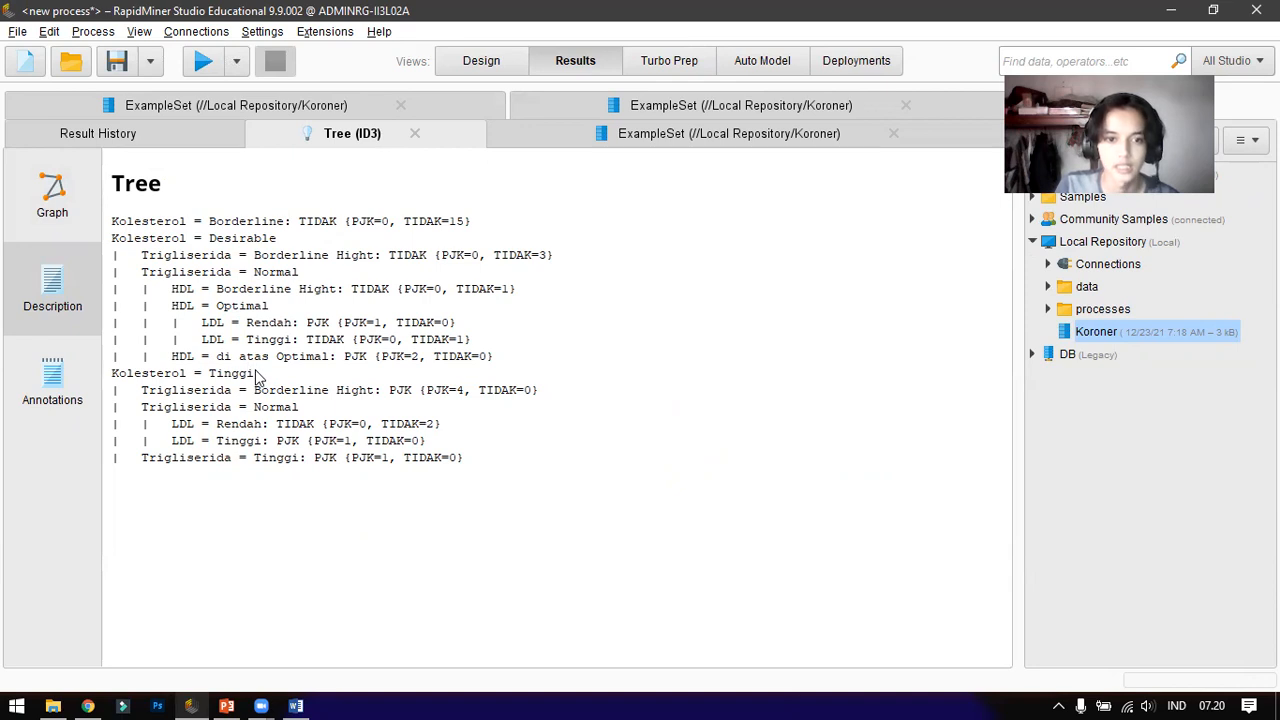
left_click(30, 229)
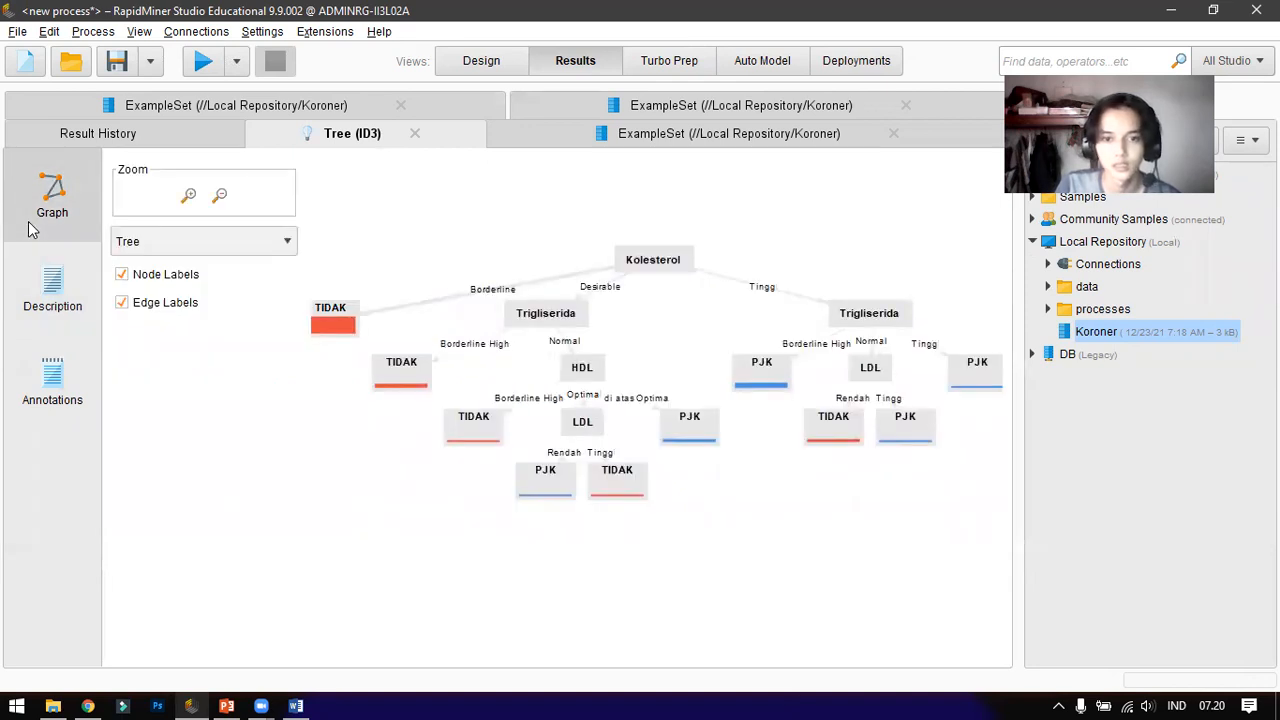
mouse_move(689, 536)
left_mouse_down()
mouse_move(646, 531)
mouse_move(664, 539)
left_mouse_up()
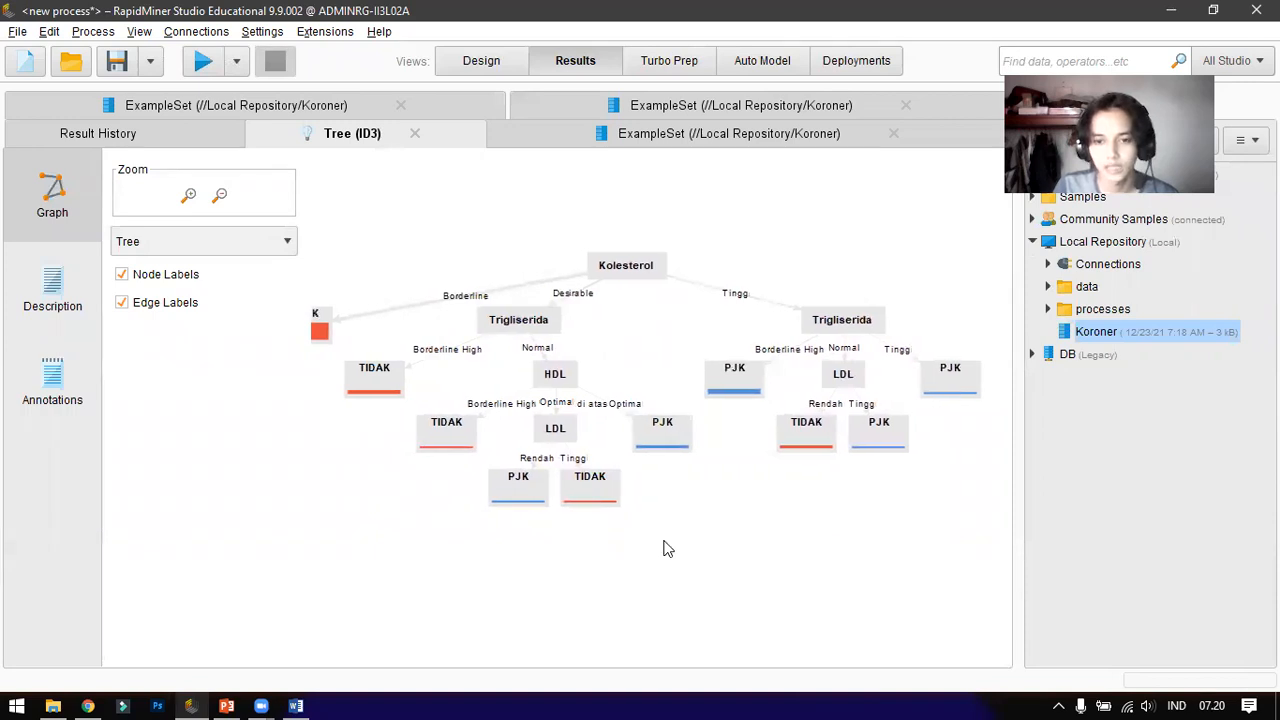